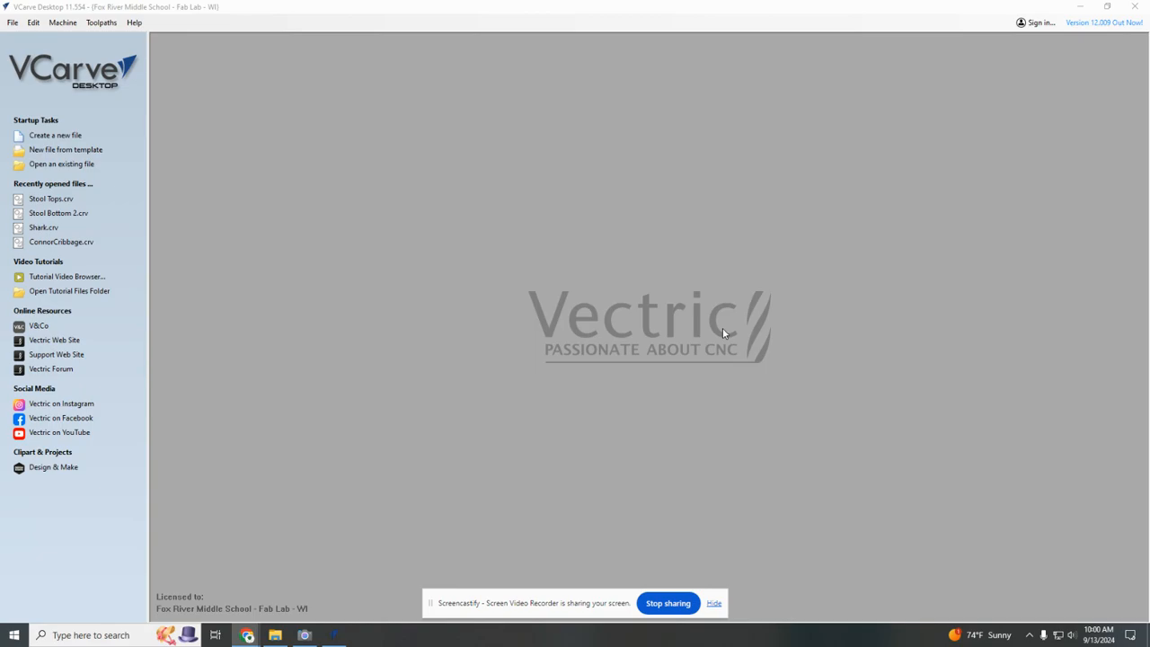
Create a new single-sided job 5.875 inches wide, 5.875 inches high and 0.25 inches thick, with Z zero at the material surface.
{"action": "left_click", "coordinate": [1079, 8]}
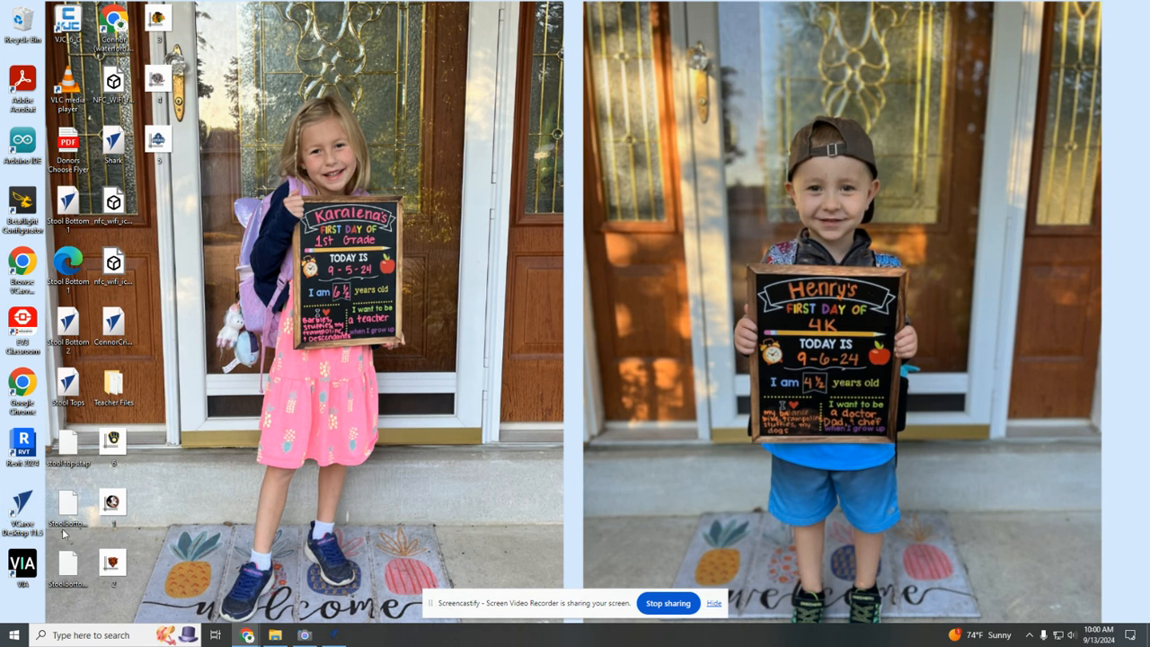
{"action": "left_click", "coordinate": [335, 635]}
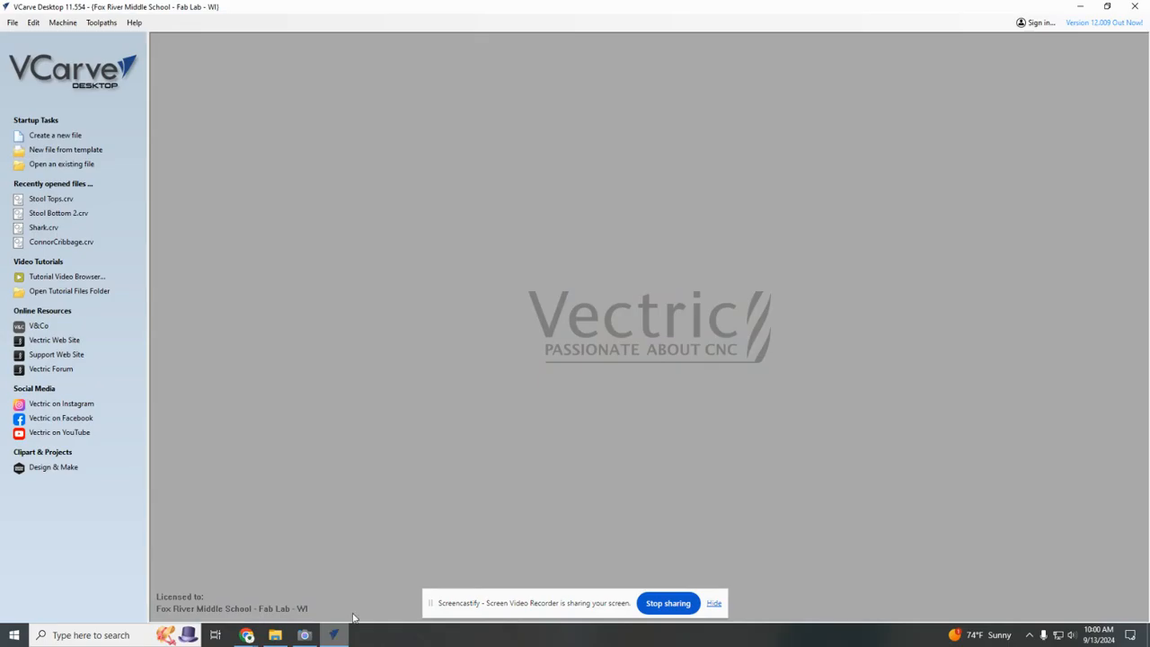
{"action": "left_click", "coordinate": [57, 134]}
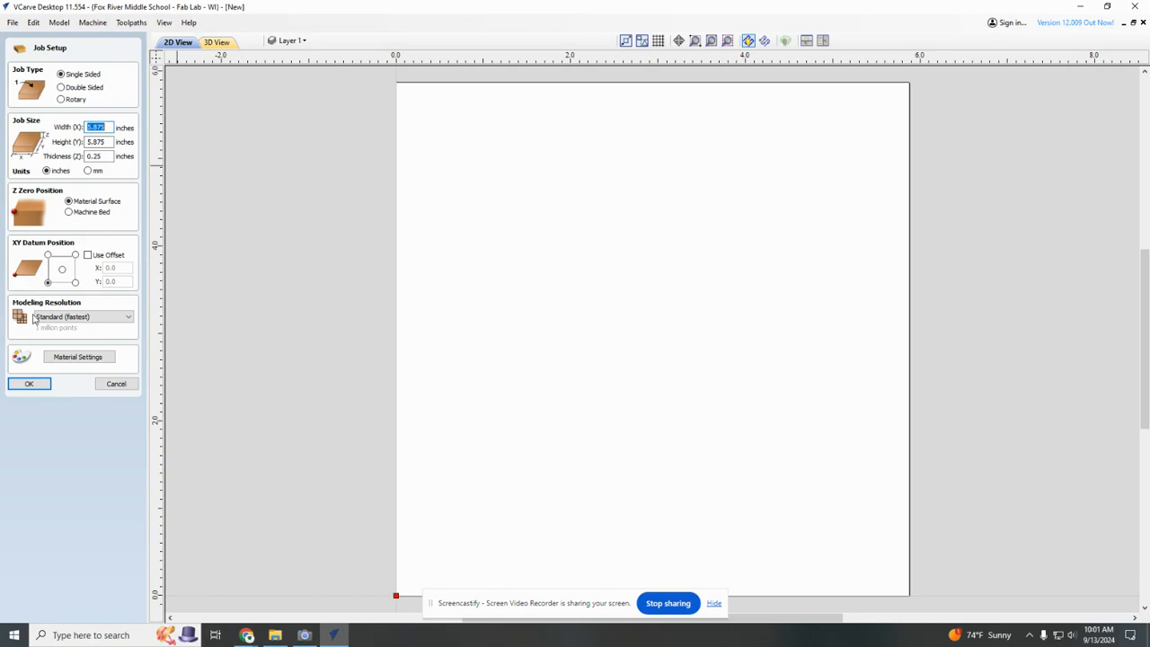
{"action": "left_click", "coordinate": [29, 385]}
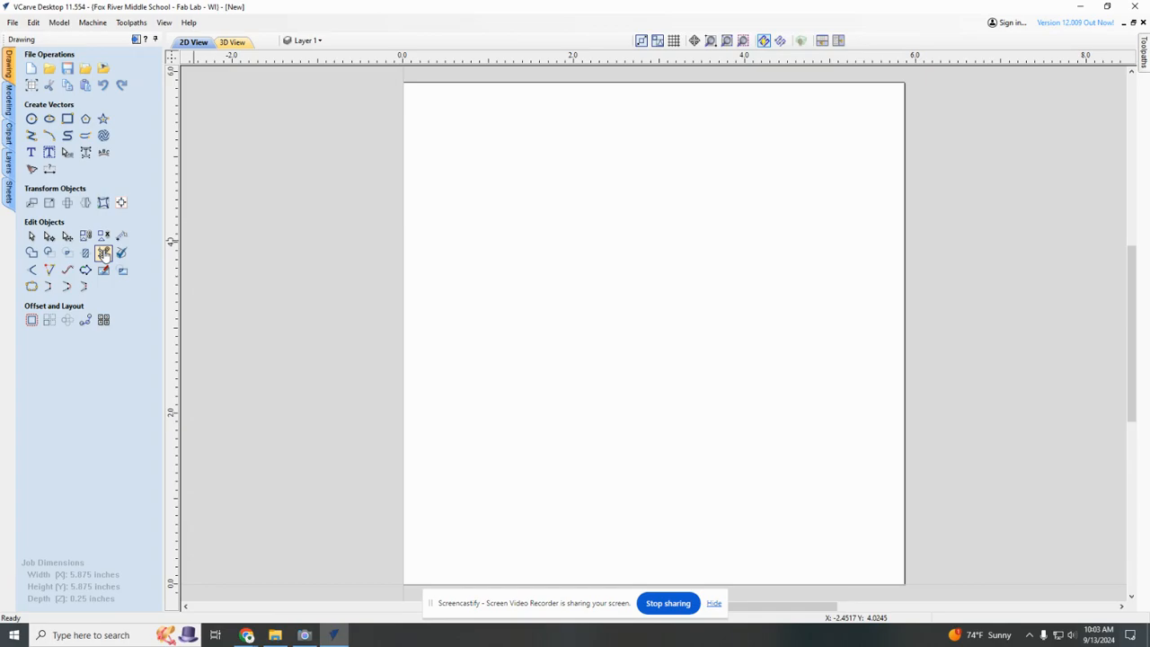
Import the Lake Michigan vector file from the Downloads folder into the job.
{"action": "left_click", "coordinate": [86, 69]}
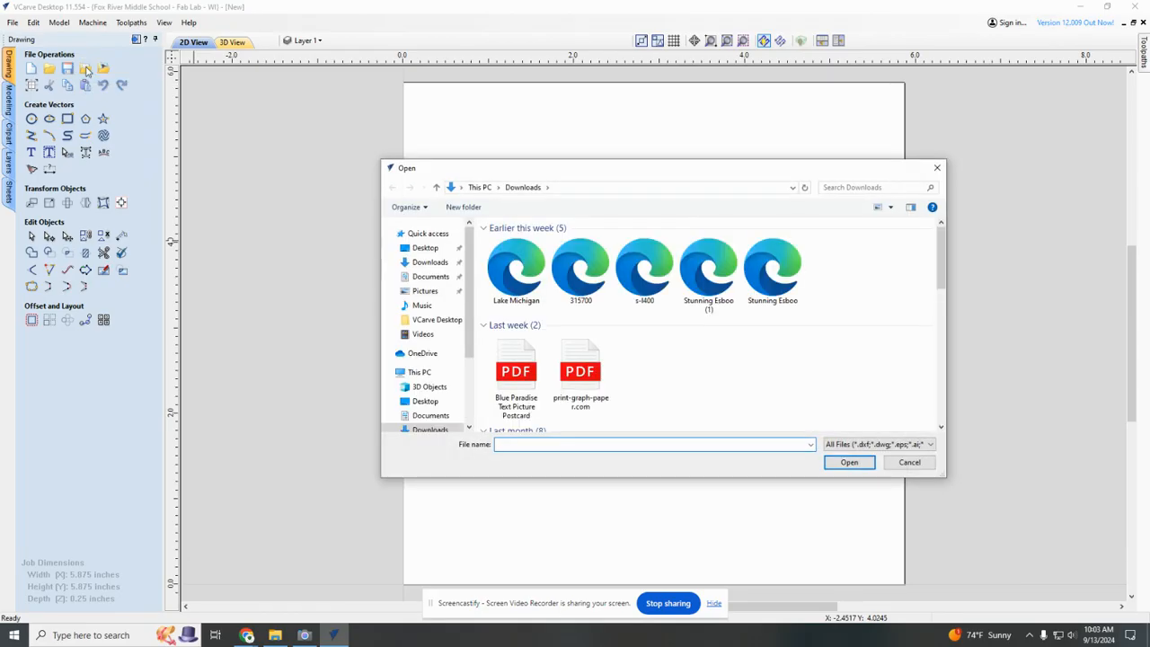
{"action": "left_click", "coordinate": [515, 267]}
{"action": "left_click", "coordinate": [847, 462]}
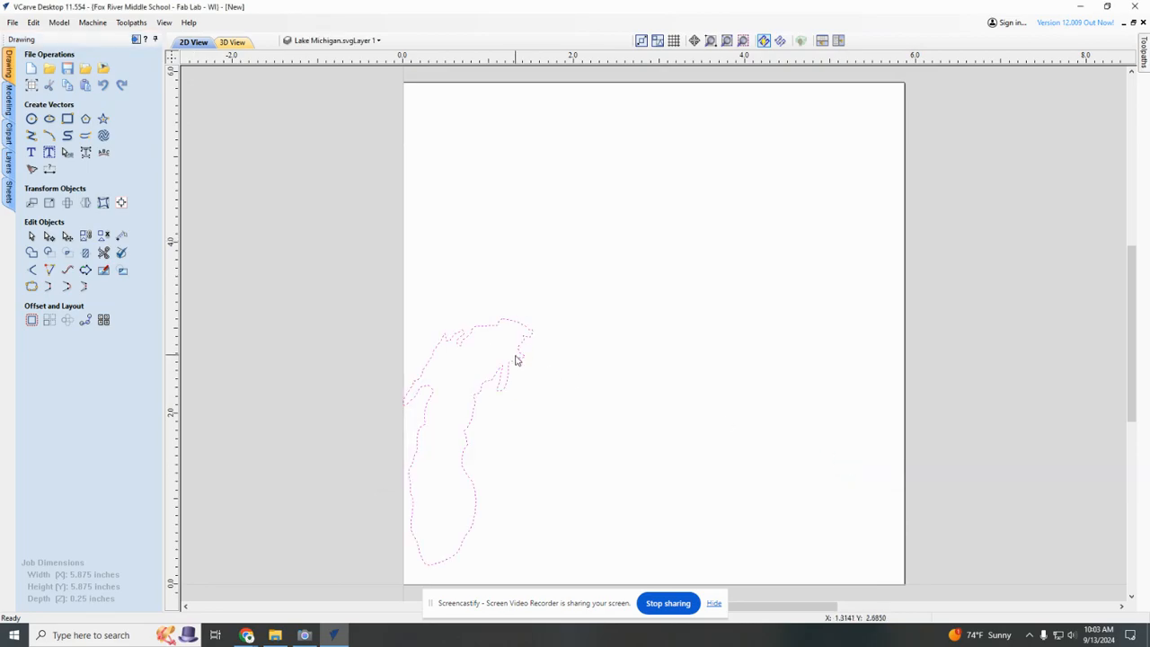
Enlarge the Lake Michigan outline to about 2.66 by 4.89 inches and rotate it slightly clockwise.
{"action": "scroll", "coordinate": [515, 361], "scroll_direction": "down", "scroll_amount": 3}
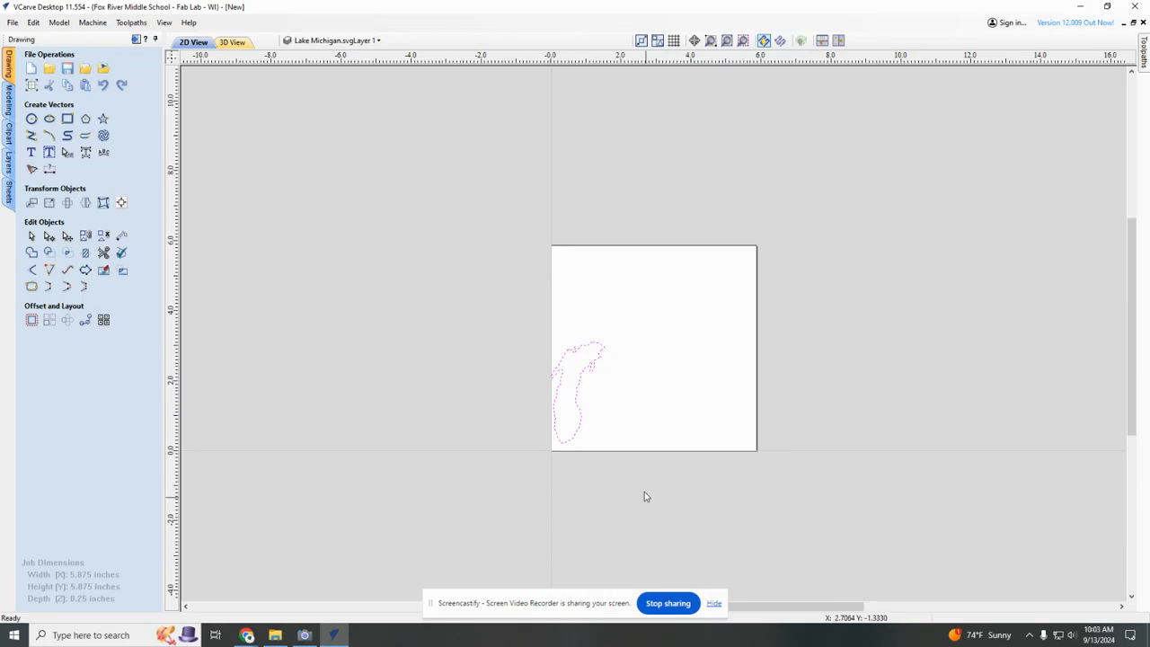
{"action": "scroll", "coordinate": [657, 485], "scroll_direction": "down", "scroll_amount": 1}
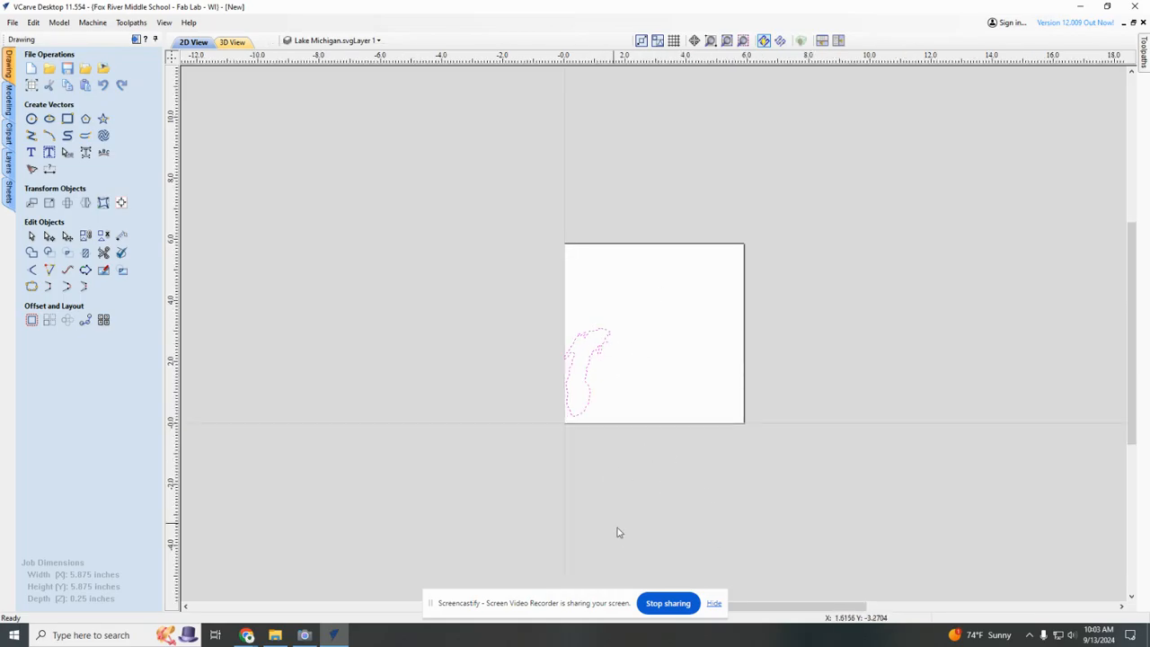
{"action": "scroll", "coordinate": [596, 447], "scroll_direction": "up", "scroll_amount": 2}
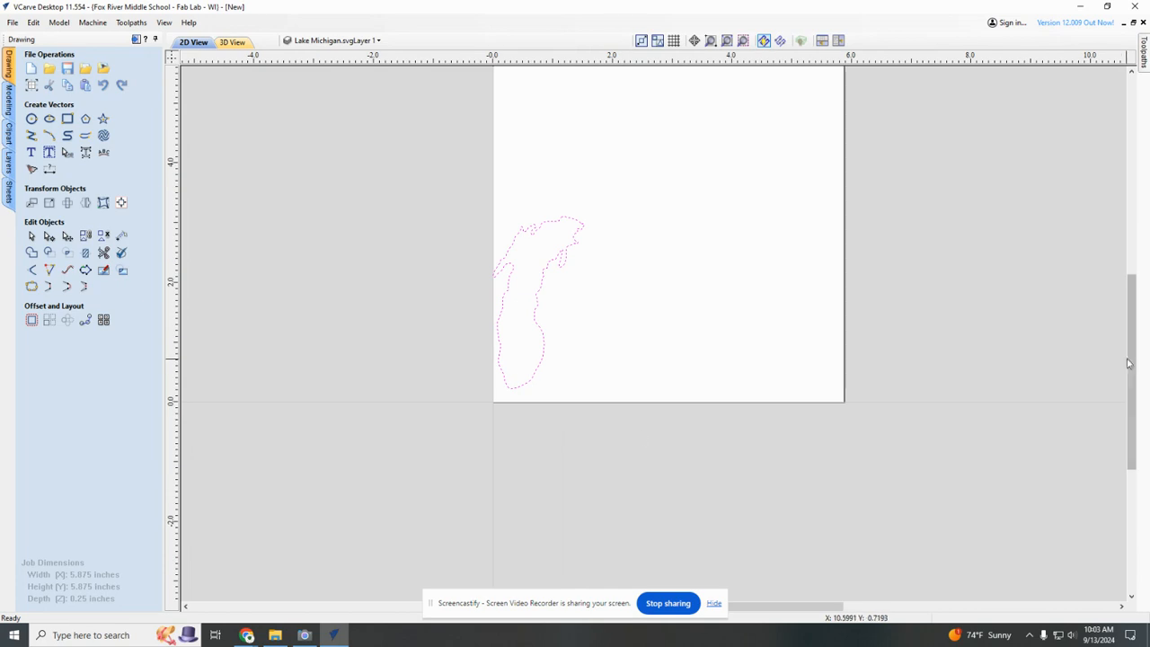
{"action": "left_click_drag", "start_coordinate": [1133, 364], "coordinate": [1132, 314]}
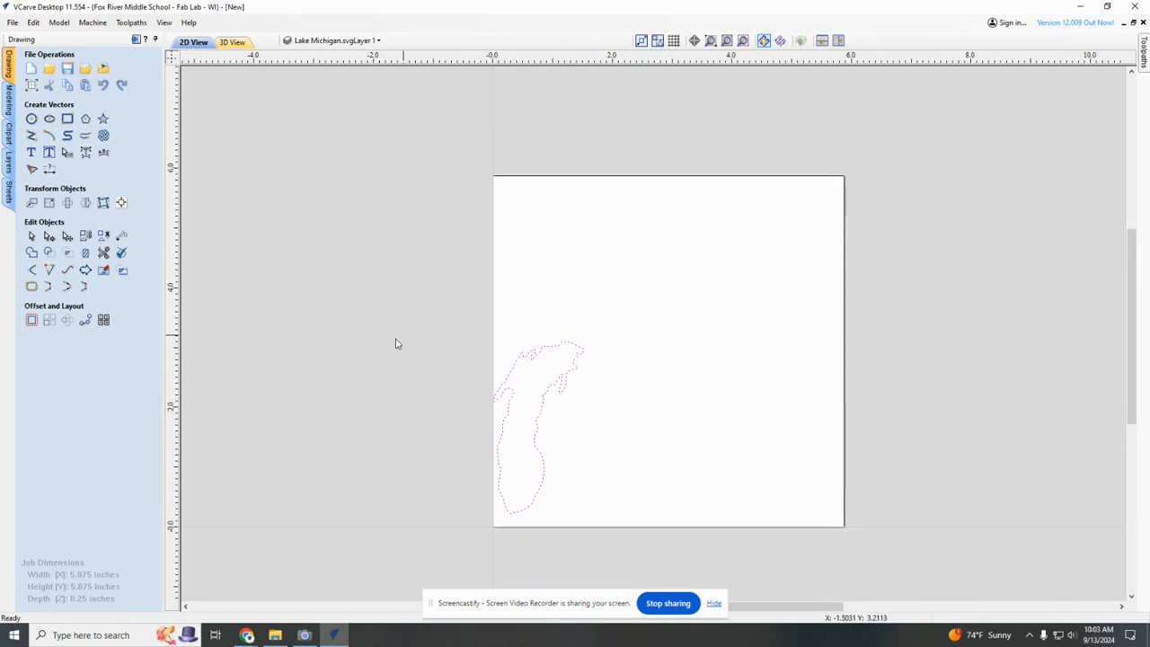
{"action": "left_click", "coordinate": [584, 353]}
{"action": "left_click", "coordinate": [584, 353]}
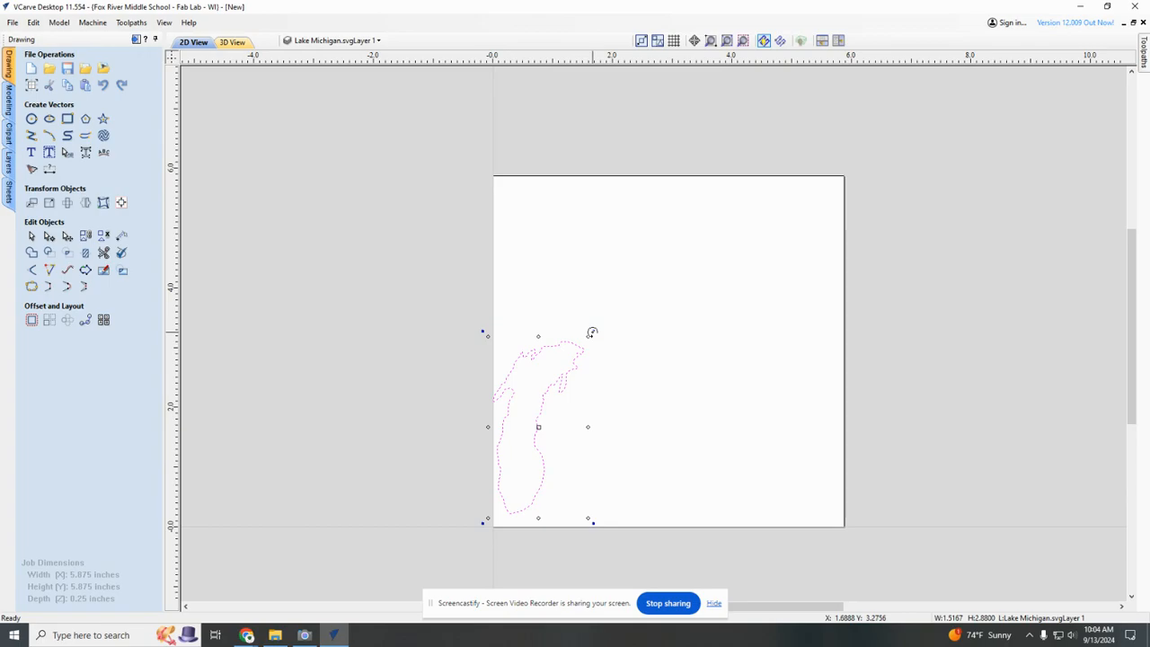
{"action": "left_click_drag", "start_coordinate": [592, 333], "coordinate": [653, 286]}
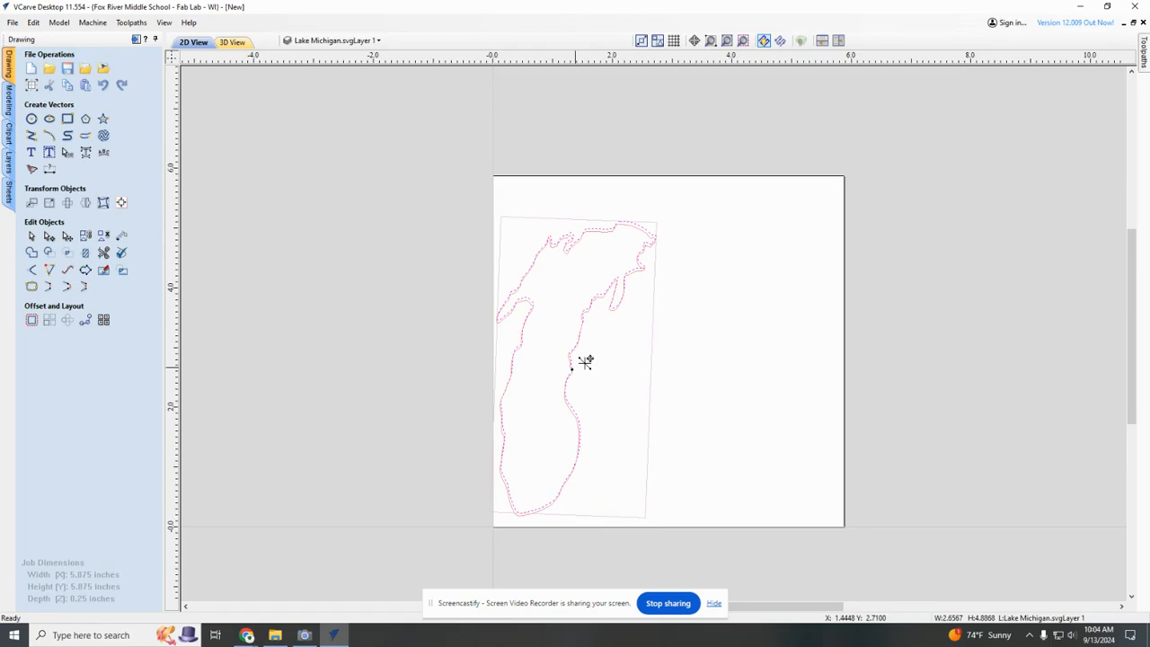
Move the Lake Michigan outline and center it on the material both horizontally and vertically.
{"action": "left_click_drag", "start_coordinate": [585, 362], "coordinate": [565, 200]}
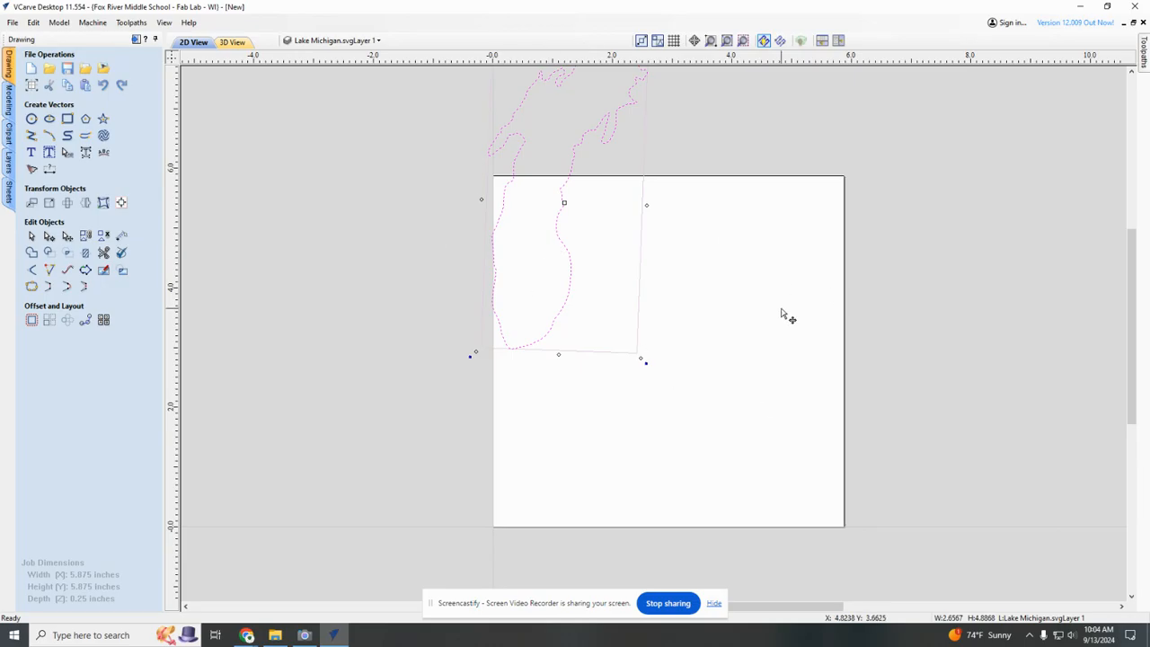
{"action": "left_click", "coordinate": [122, 205]}
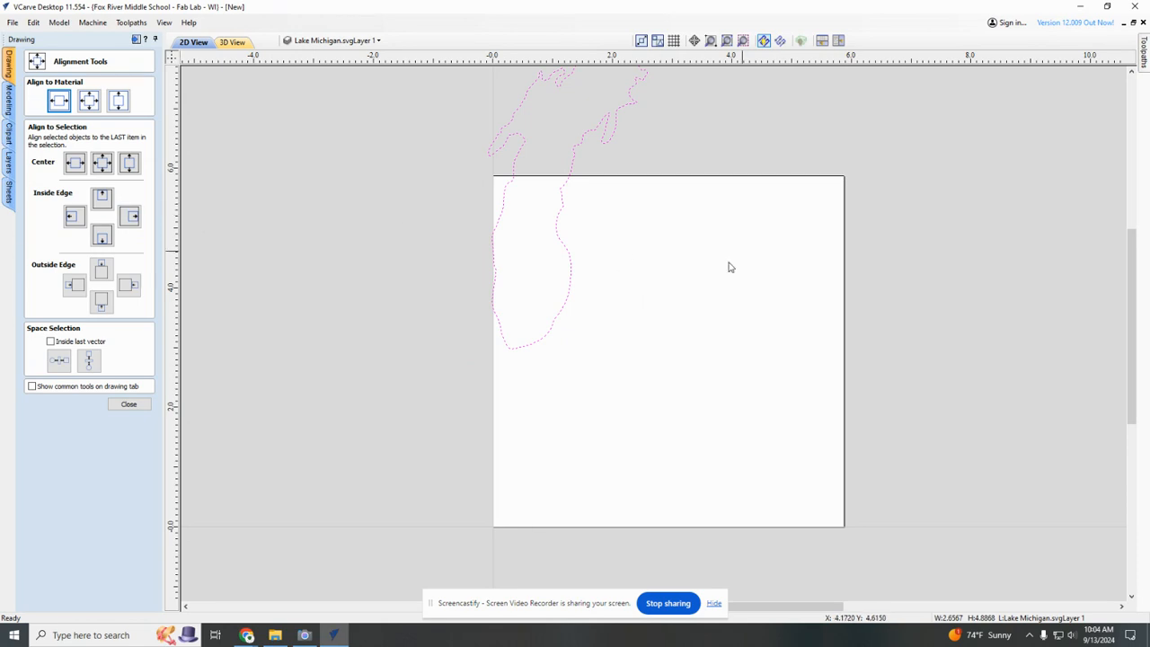
{"action": "left_click", "coordinate": [89, 101]}
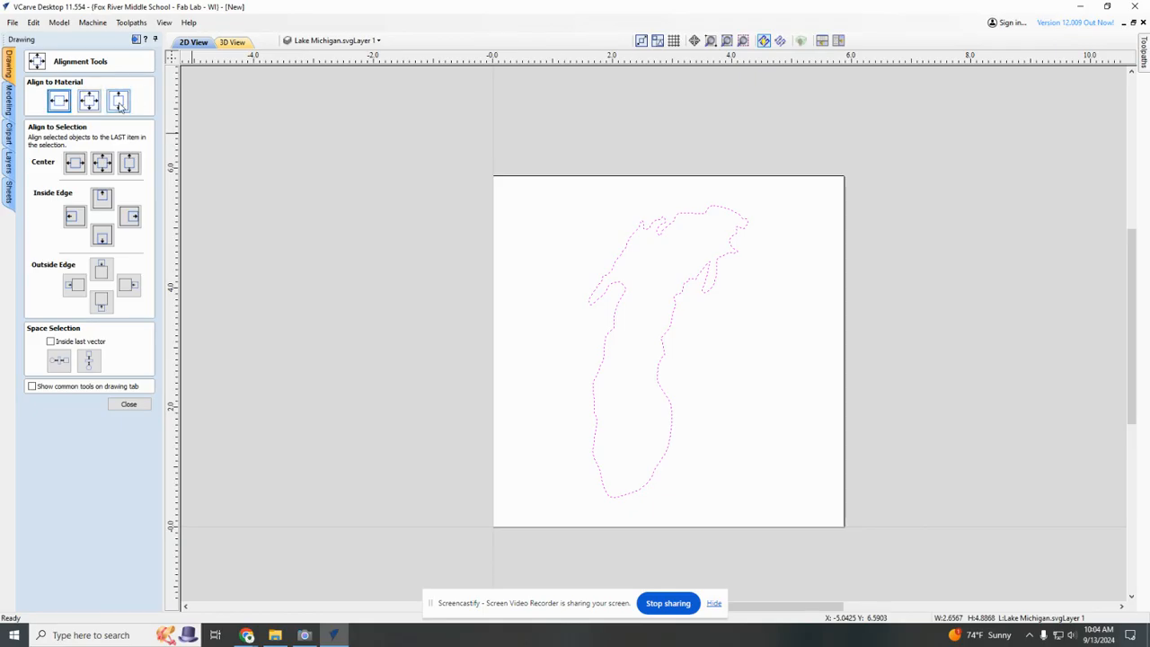
{"action": "left_click", "coordinate": [121, 101]}
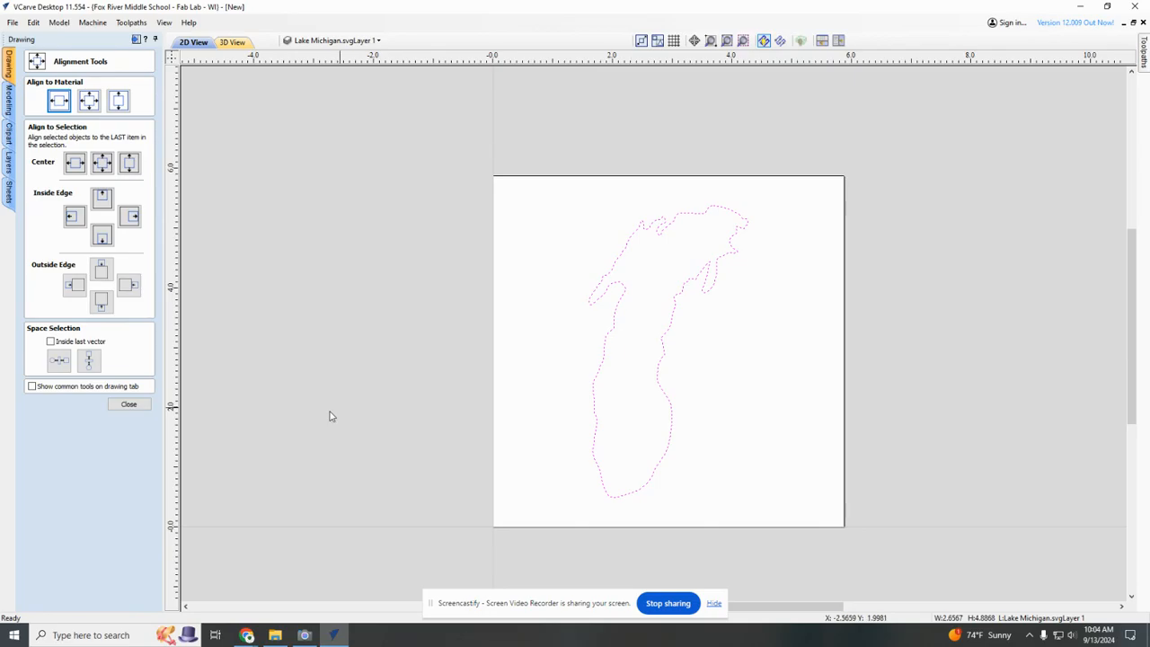
{"action": "left_click", "coordinate": [129, 404]}
Nudge the Lake Michigan outline left so it sits close to the material's left edge, and deselect it.
{"action": "left_click", "coordinate": [615, 320]}
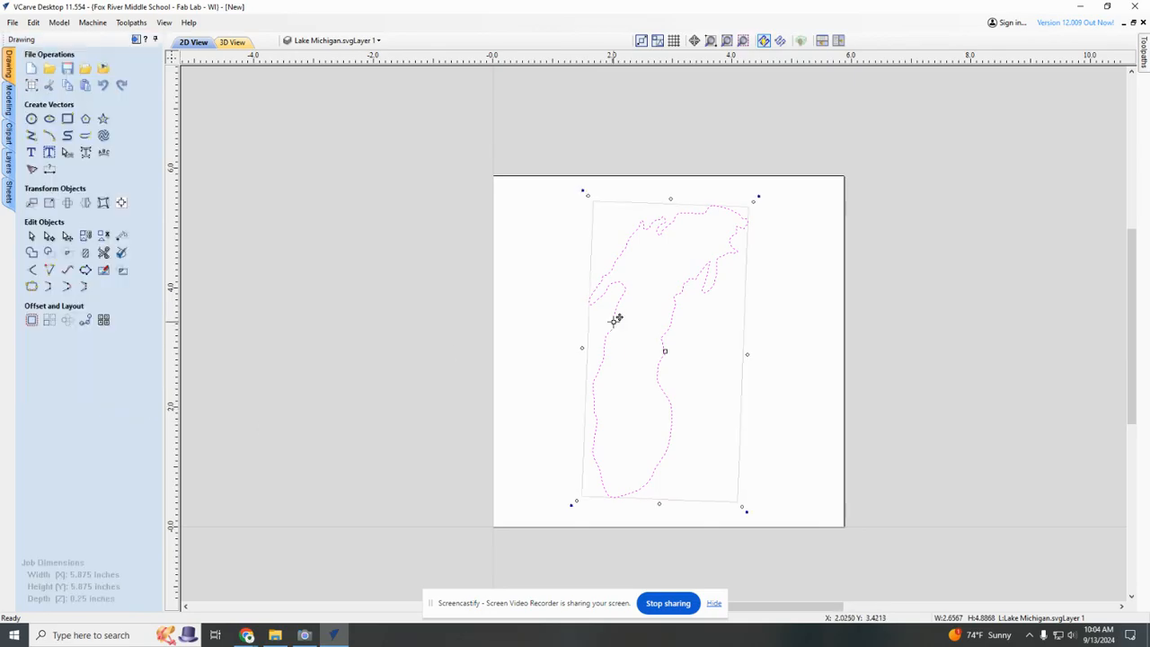
{"action": "key", "text": "Left"}
{"action": "key", "text": "Left"}
{"action": "key", "text": "Left"}
{"action": "key", "text": "Left"}
{"action": "key", "text": "Left"}
{"action": "key", "text": "Left"}
{"action": "key", "text": "Left"}
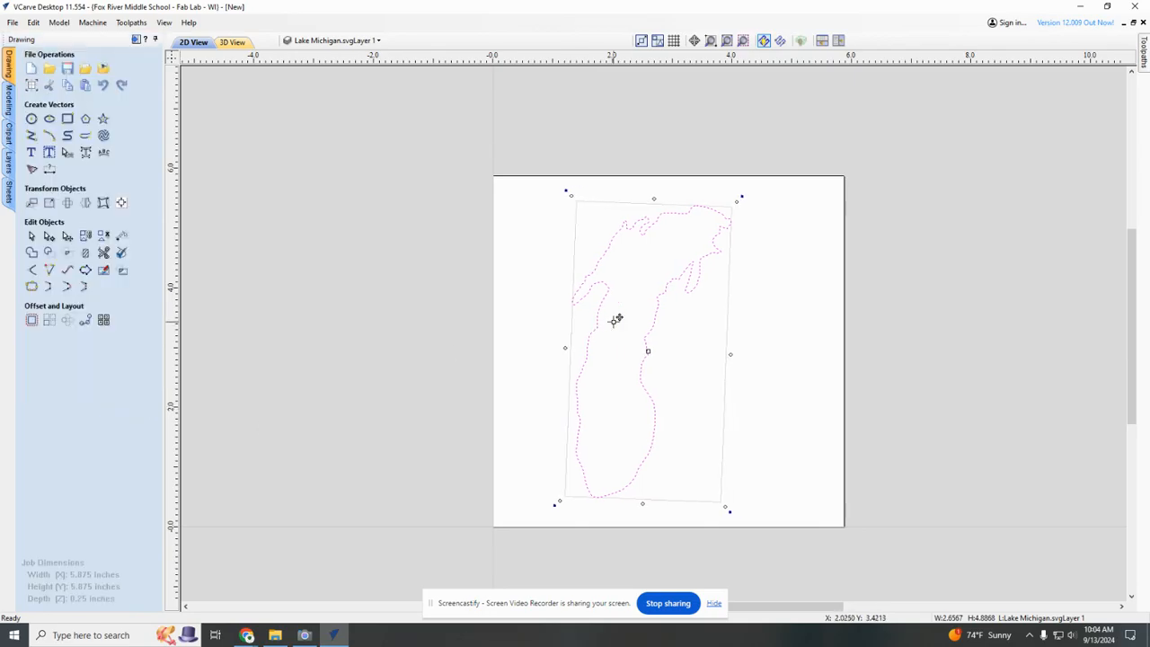
{"action": "key", "text": "Left"}
{"action": "key", "text": "Left"}
{"action": "key", "text": "Left"}
{"action": "key", "text": "Left"}
{"action": "key", "text": "Left"}
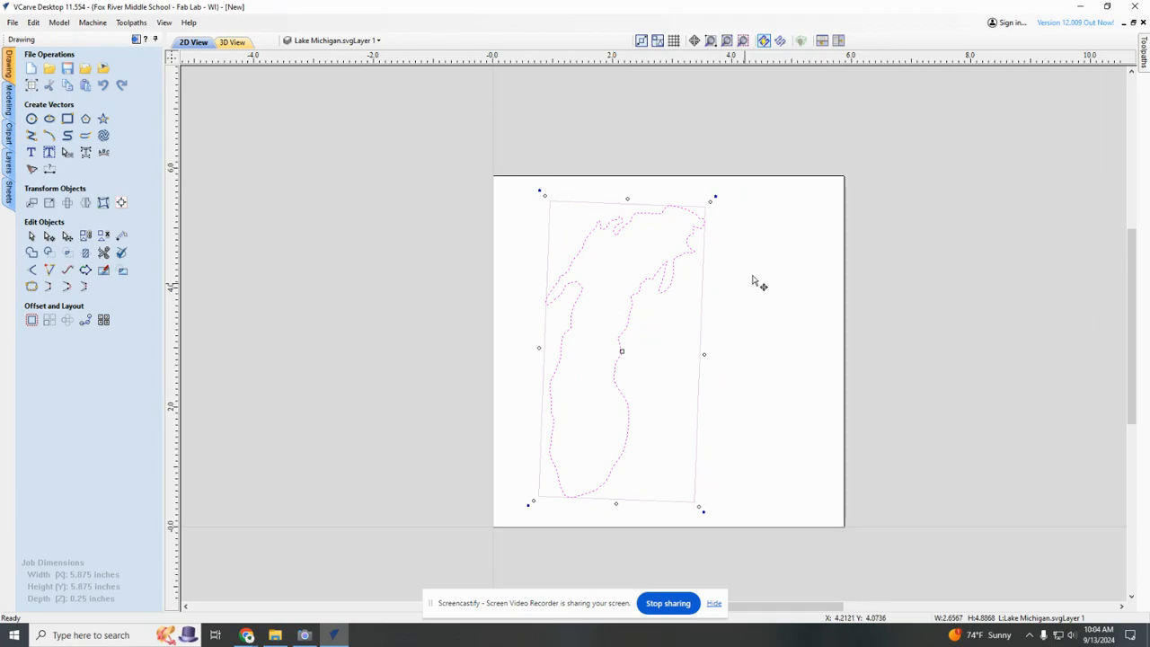
{"action": "key", "text": "Left"}
{"action": "key", "text": "Left"}
{"action": "key", "text": "Left"}
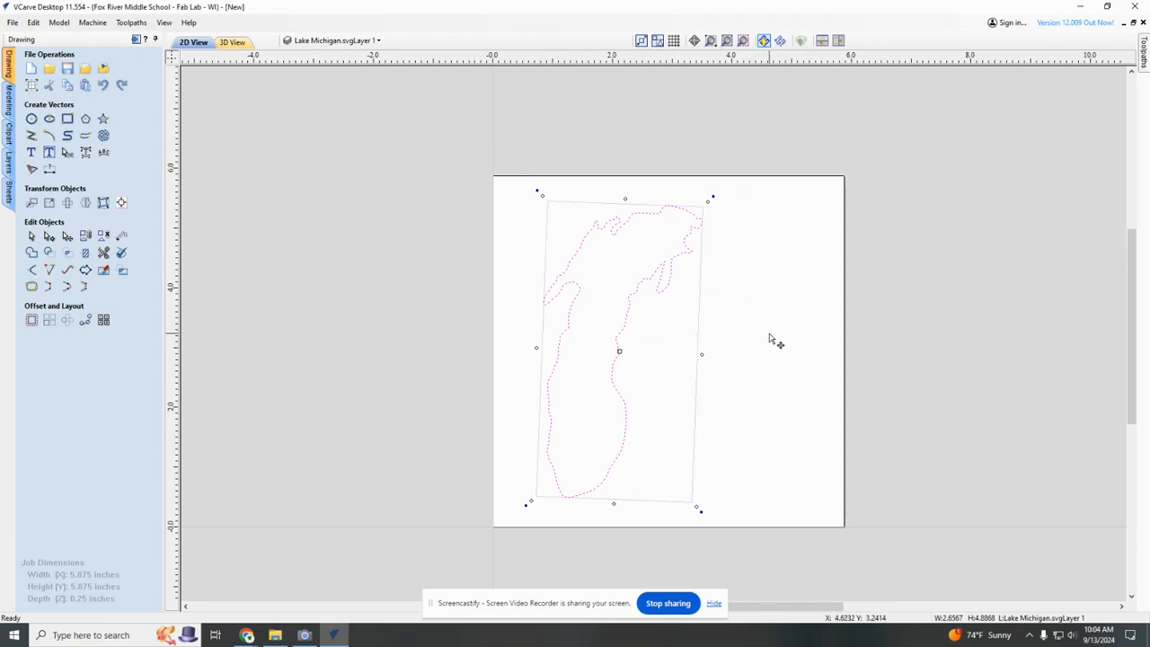
{"action": "key", "text": "Left"}
{"action": "key", "text": "Left"}
{"action": "key", "text": "Left"}
{"action": "key", "text": "Left"}
{"action": "key", "text": "Left"}
{"action": "key", "text": "Left"}
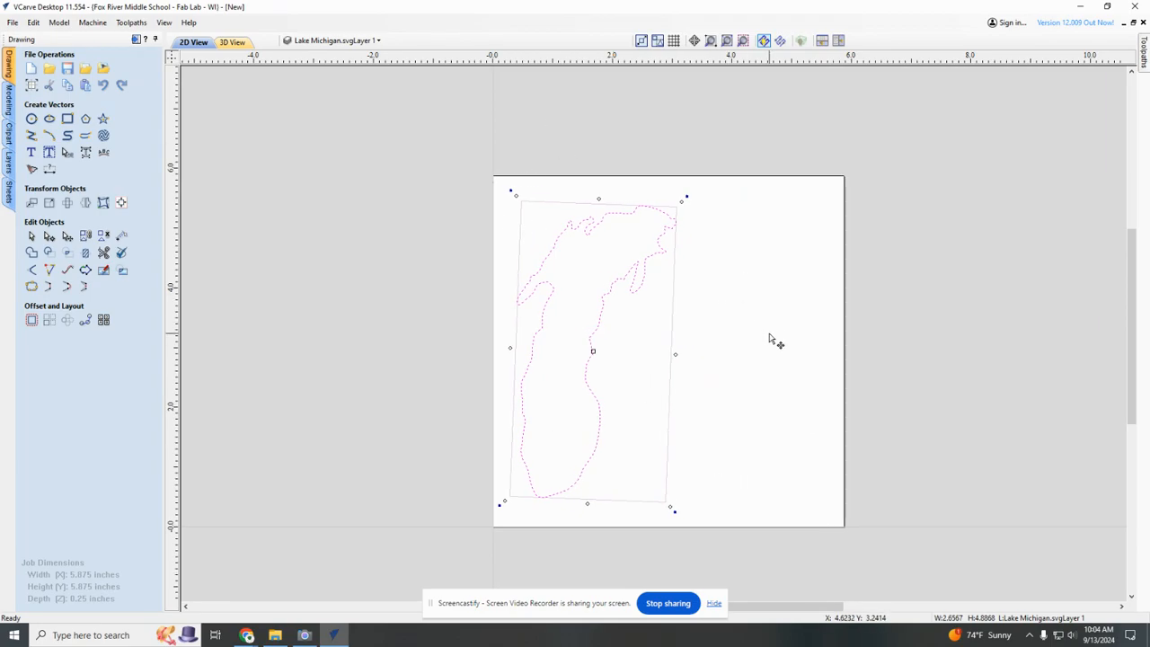
{"action": "key", "text": "Left"}
{"action": "left_click", "coordinate": [430, 339]}
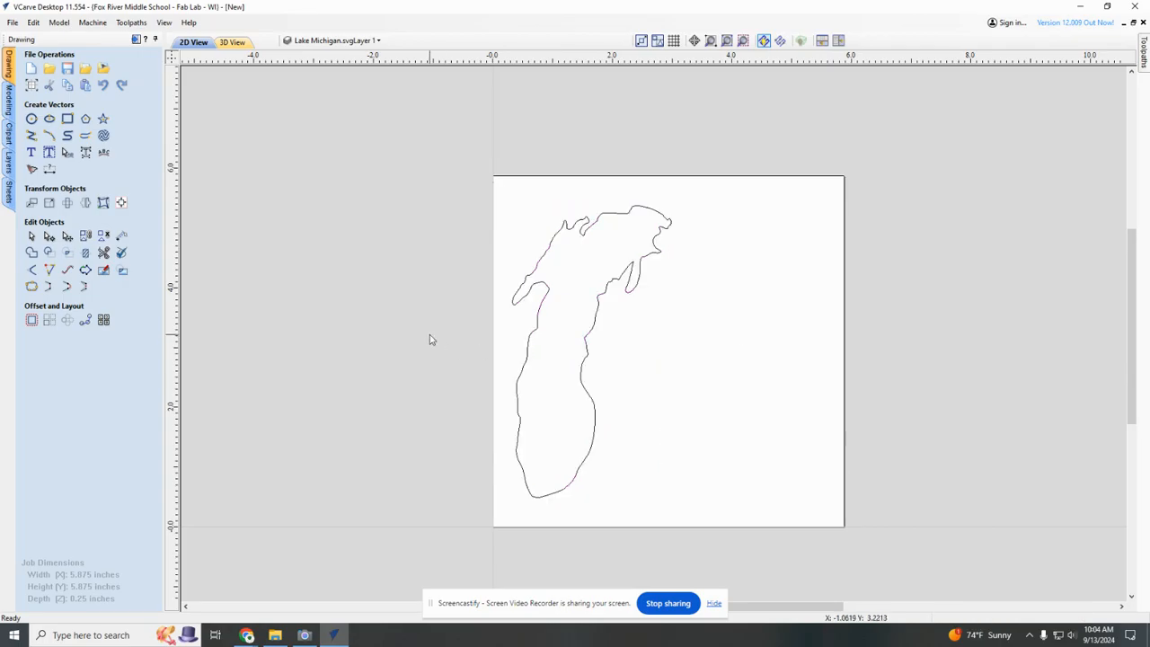
Create a text object reading "Lake" and "Michigan" on two separate lines.
{"action": "left_click", "coordinate": [33, 153]}
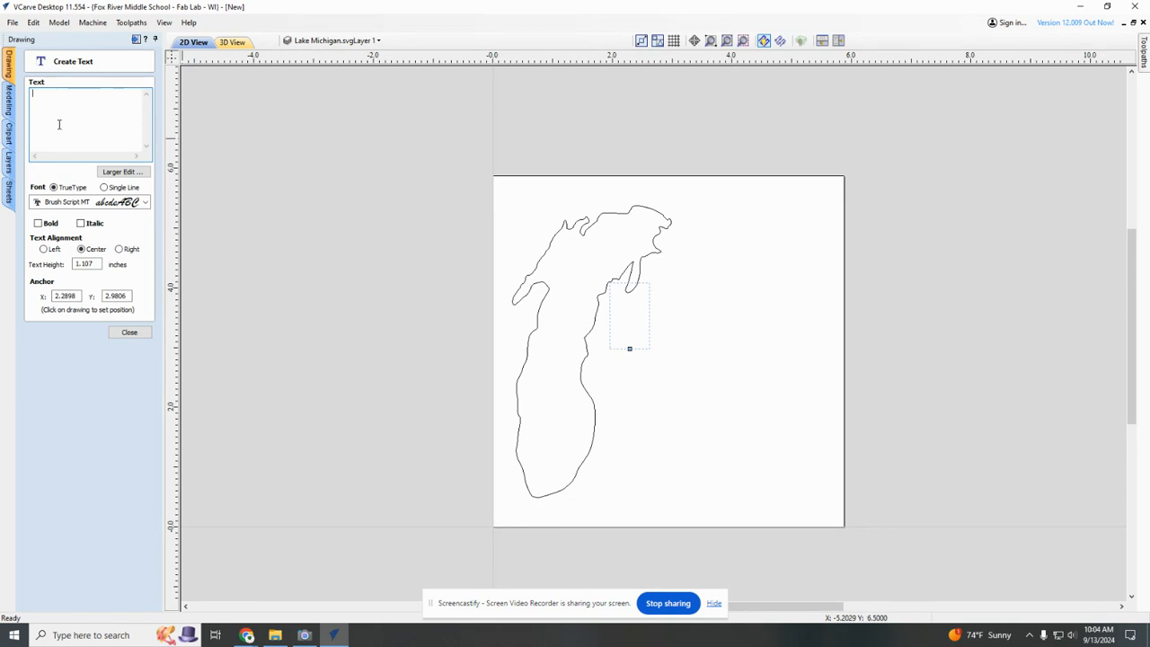
{"action": "type", "text": "Lake"}
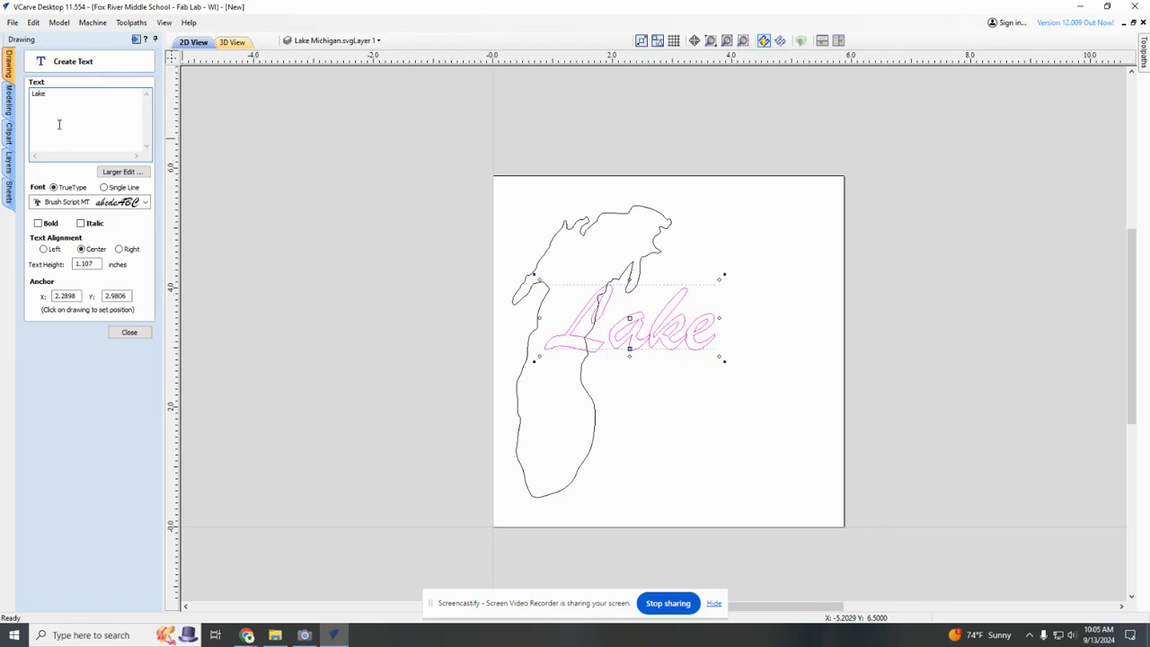
{"action": "key", "text": "Return"}
{"action": "type", "text": "Mi"}
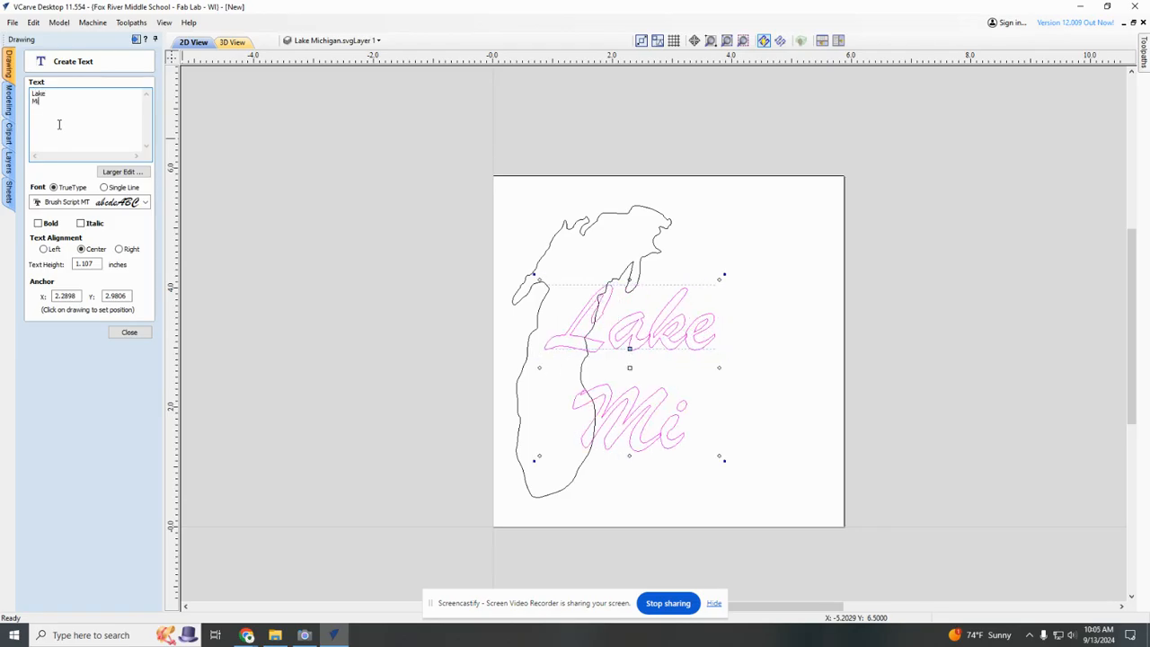
{"action": "type", "text": "chigan"}
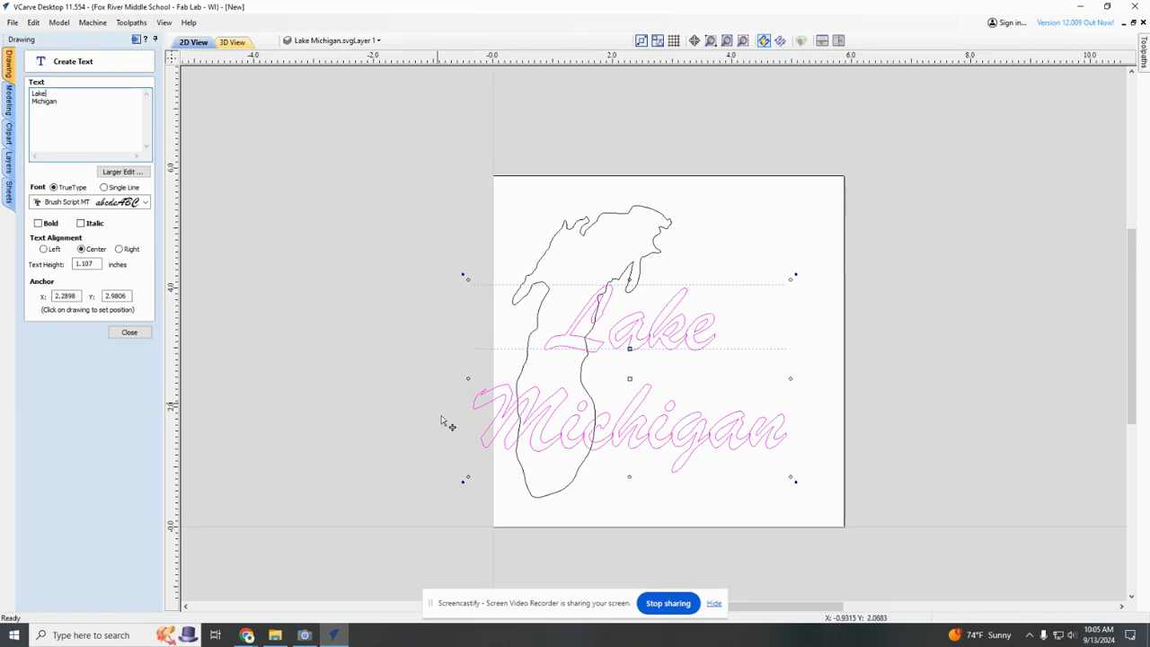
Make both lines of the Lake Michigan text bold.
{"action": "left_click", "coordinate": [51, 95]}
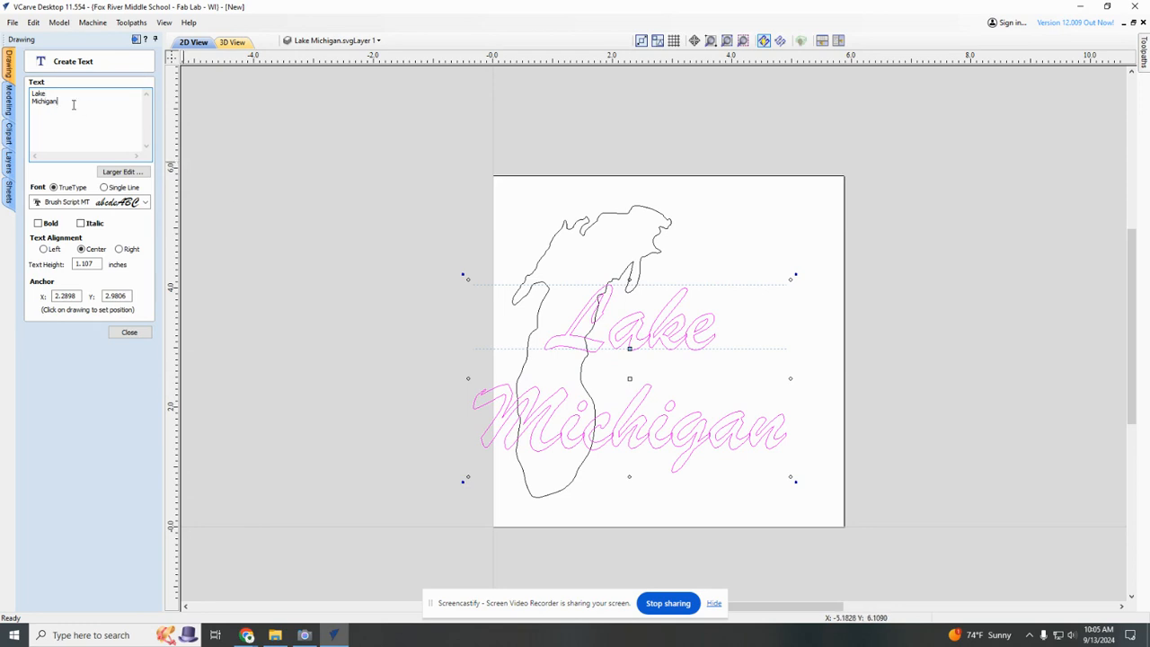
{"action": "left_click_drag", "start_coordinate": [69, 102], "coordinate": [33, 93]}
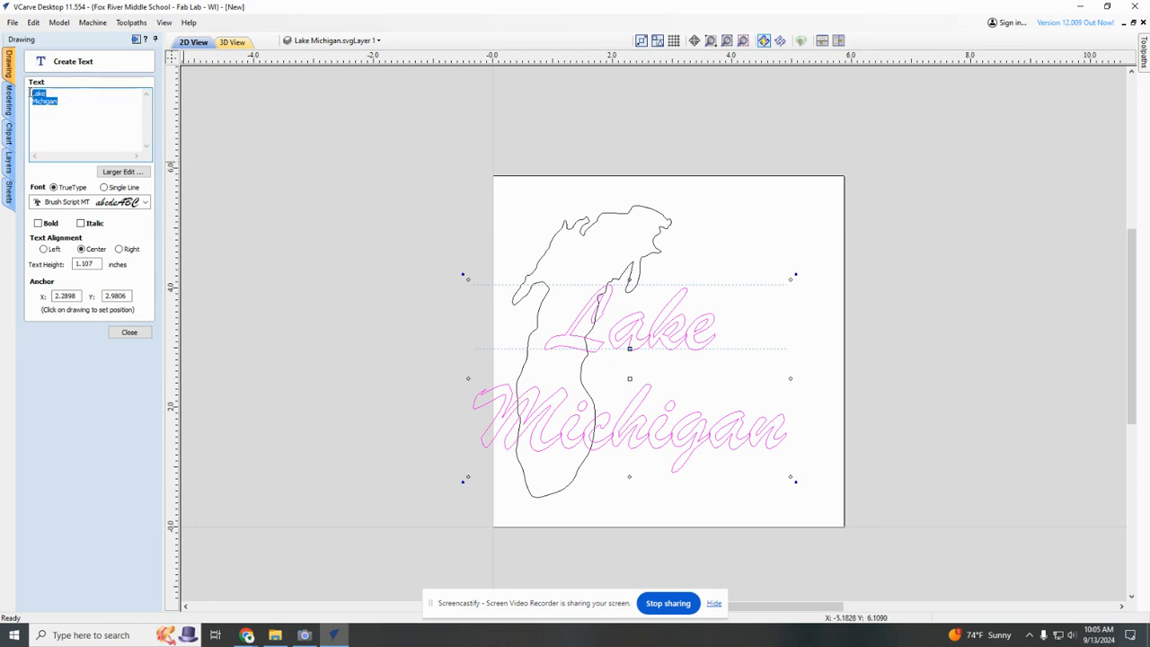
{"action": "left_click", "coordinate": [37, 223]}
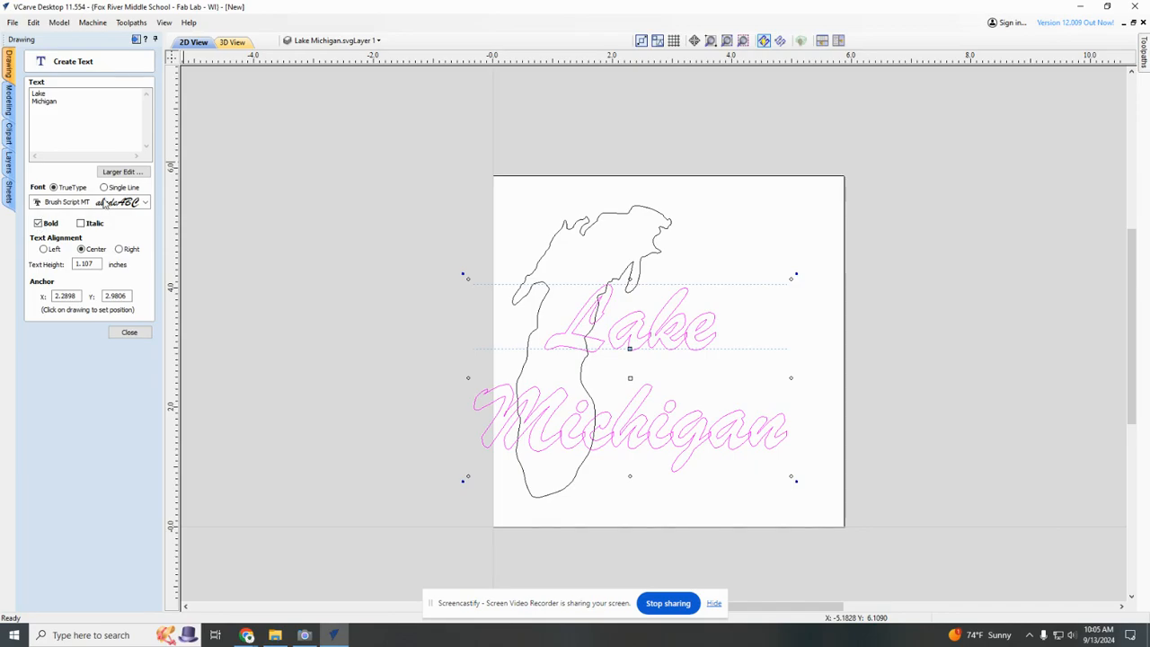
Try the Bahnschrift SemiBold font on the Lake Michigan text, and set its font to Bauhaus 93.
{"action": "left_click", "coordinate": [144, 205]}
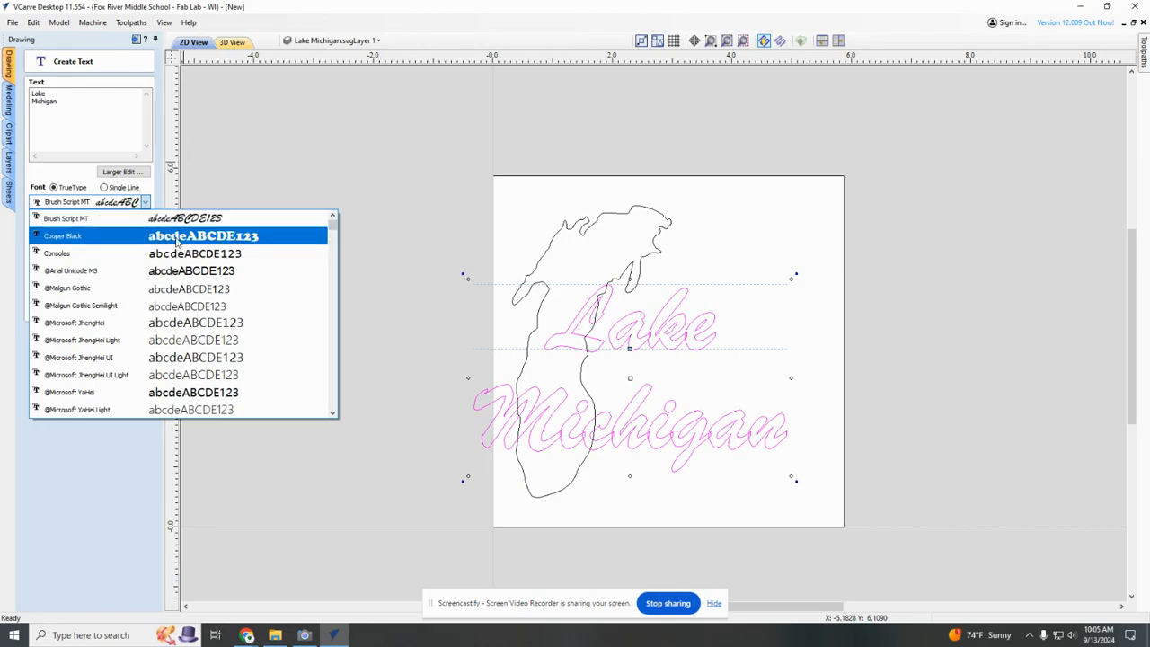
{"action": "scroll", "coordinate": [180, 269], "scroll_direction": "down", "scroll_amount": 8}
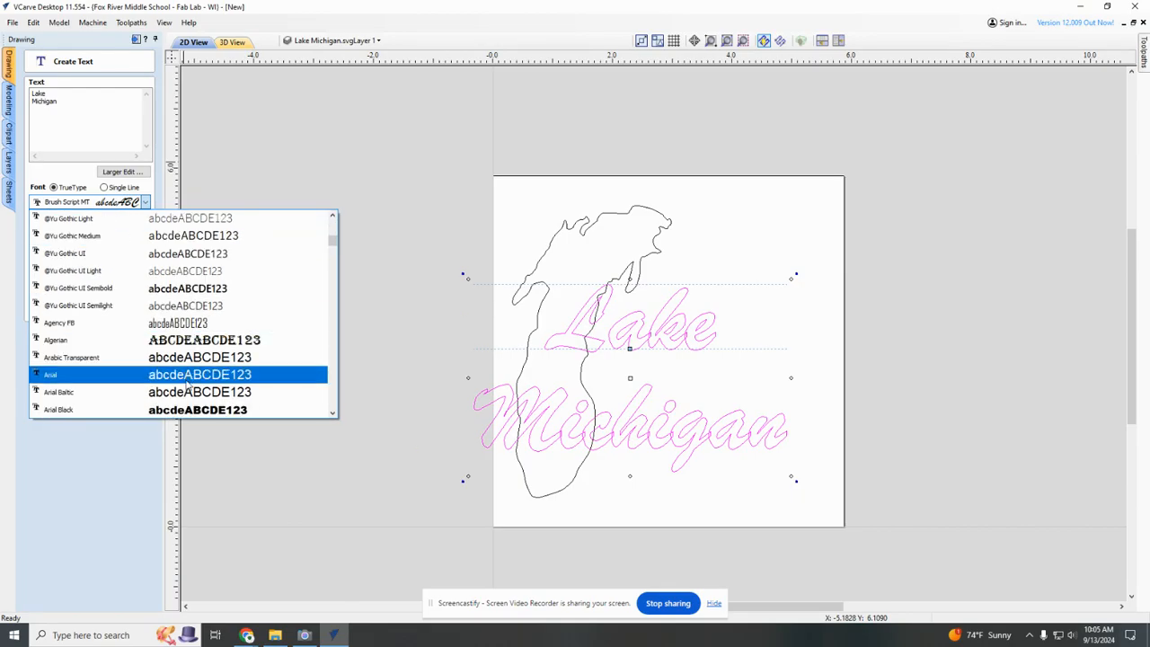
{"action": "scroll", "coordinate": [198, 395], "scroll_direction": "down", "scroll_amount": 6}
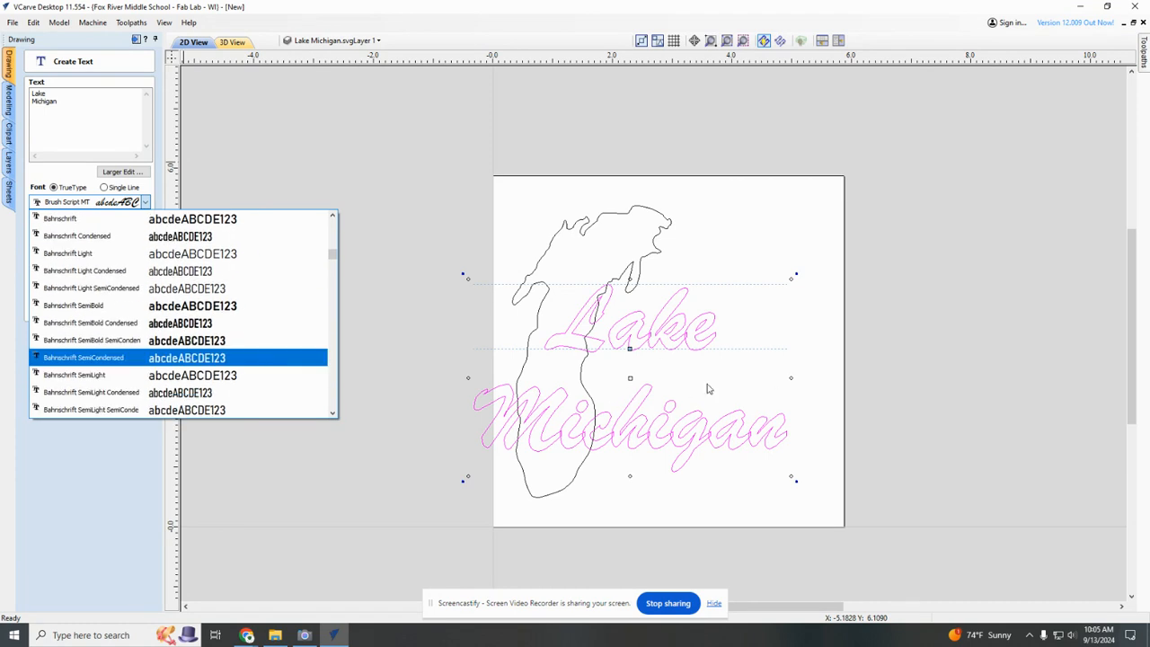
{"action": "left_click", "coordinate": [174, 306]}
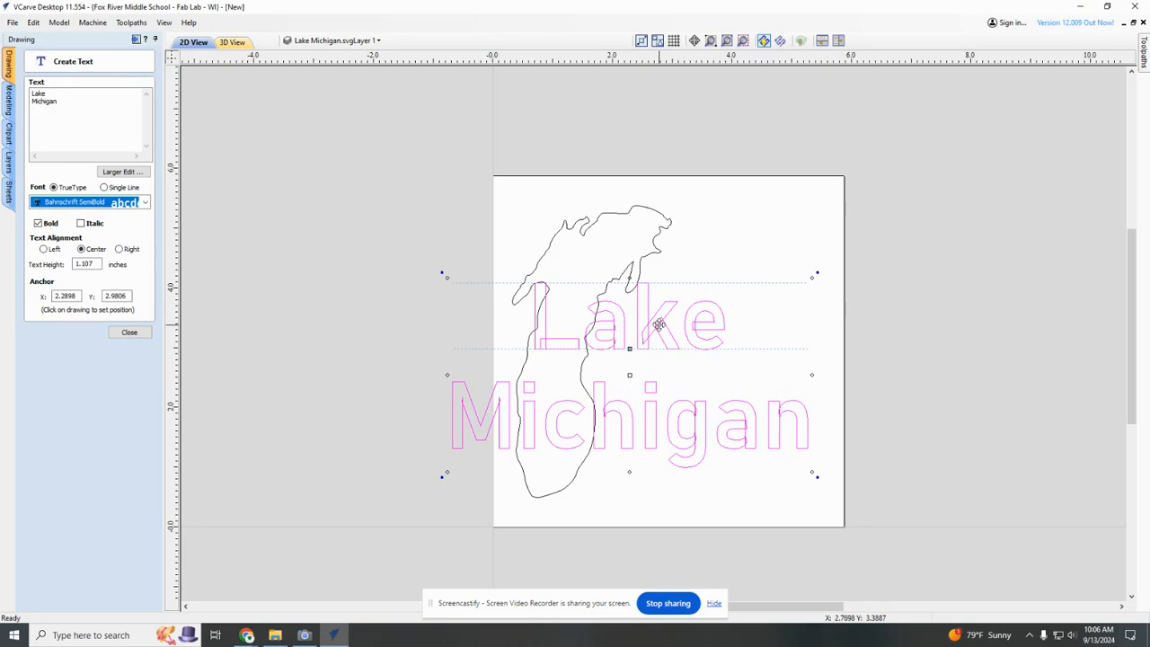
{"action": "left_click", "coordinate": [141, 203]}
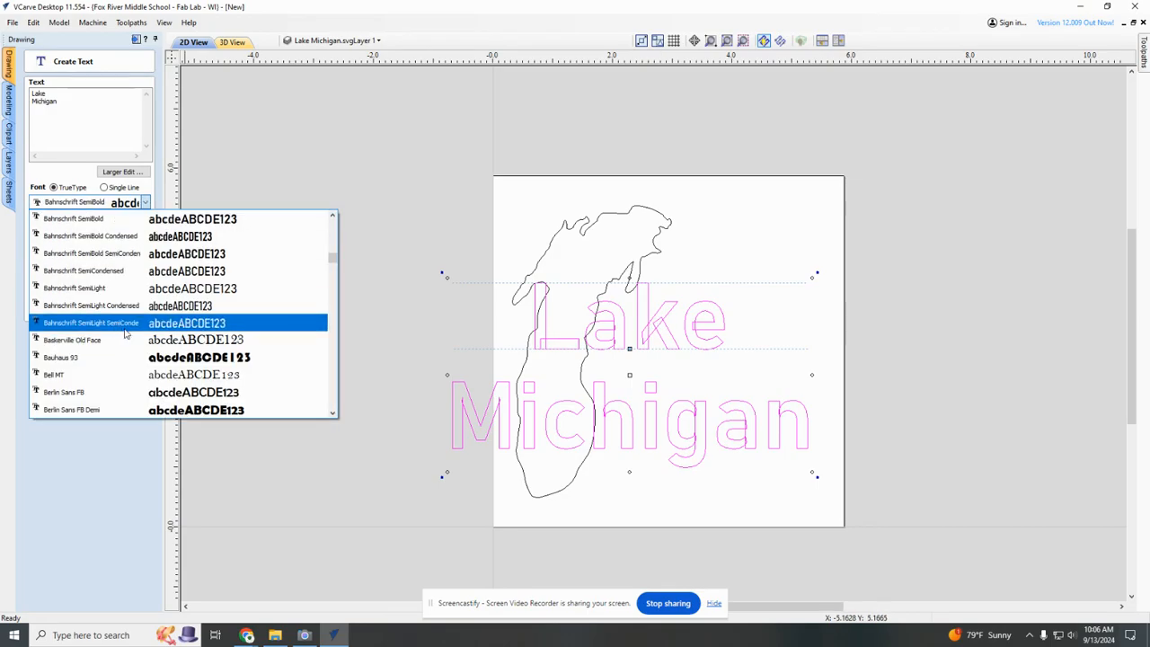
{"action": "left_click", "coordinate": [144, 359]}
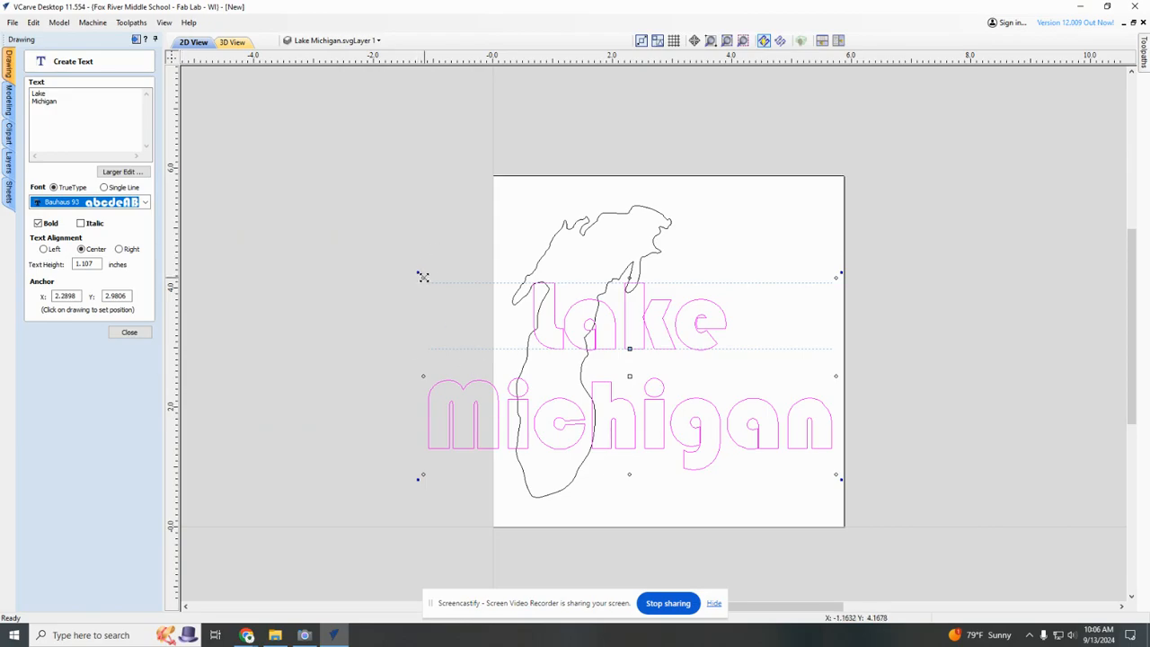
Shrink the Lake Michigan text to about 3.8 inches wide, rotate it counter-clockwise to run steeply upward, and finish text editing.
{"action": "left_click_drag", "start_coordinate": [423, 276], "coordinate": [594, 357]}
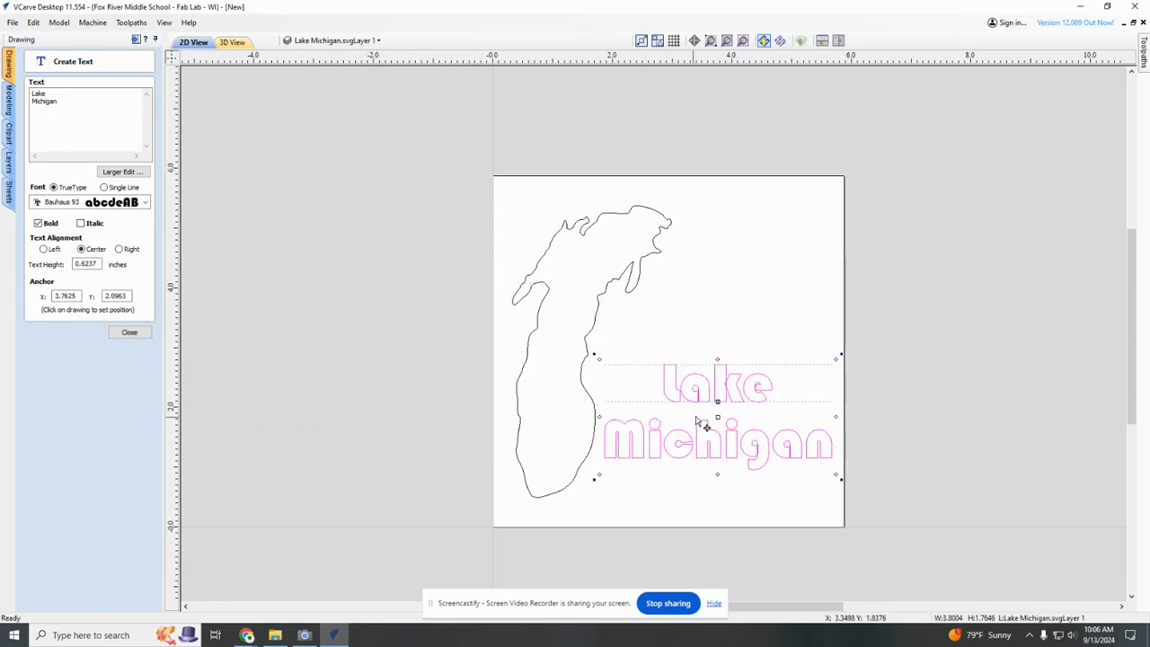
{"action": "left_click_drag", "start_coordinate": [839, 354], "coordinate": [721, 319]}
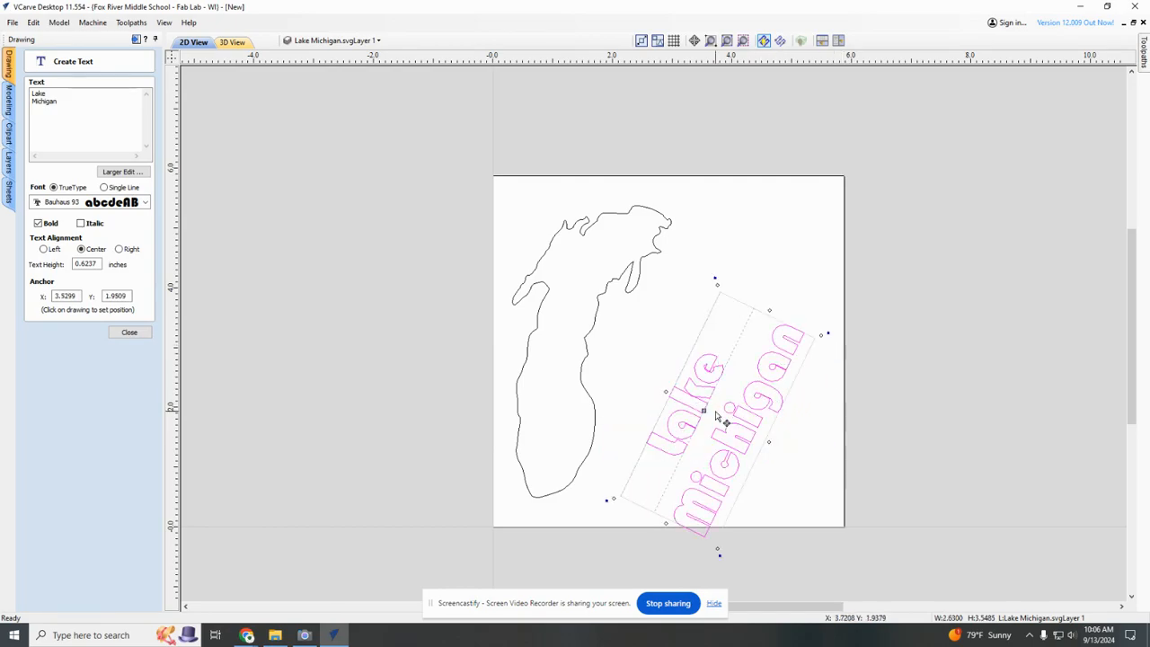
{"action": "left_click", "coordinate": [701, 380]}
{"action": "left_click", "coordinate": [828, 416]}
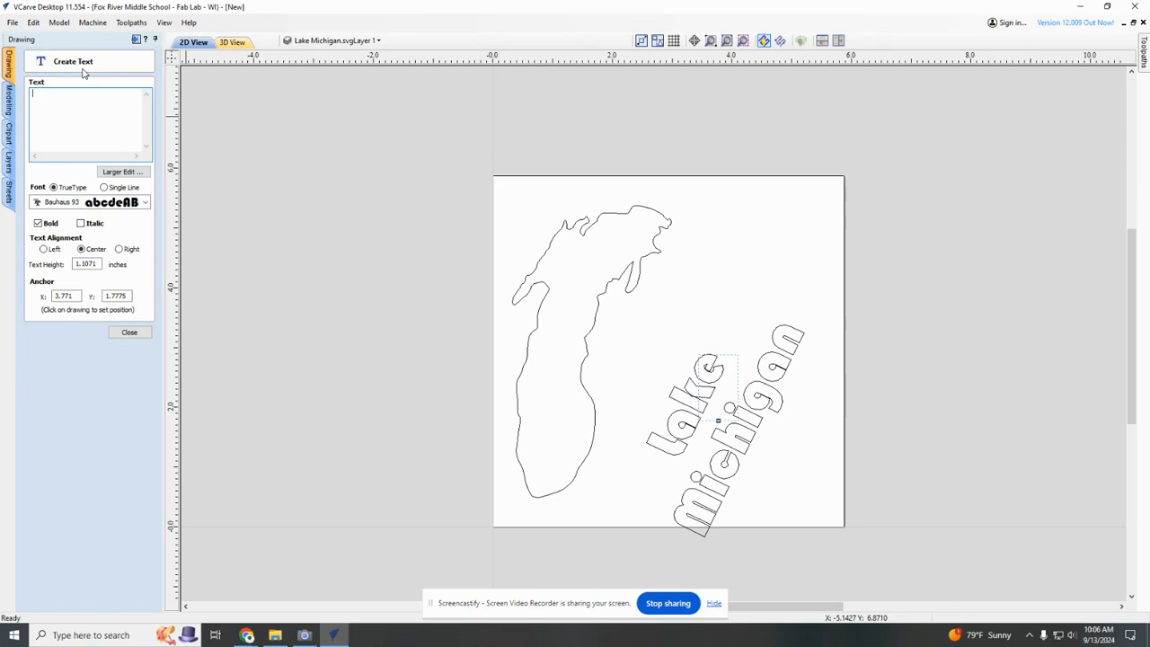
{"action": "left_click", "coordinate": [124, 333]}
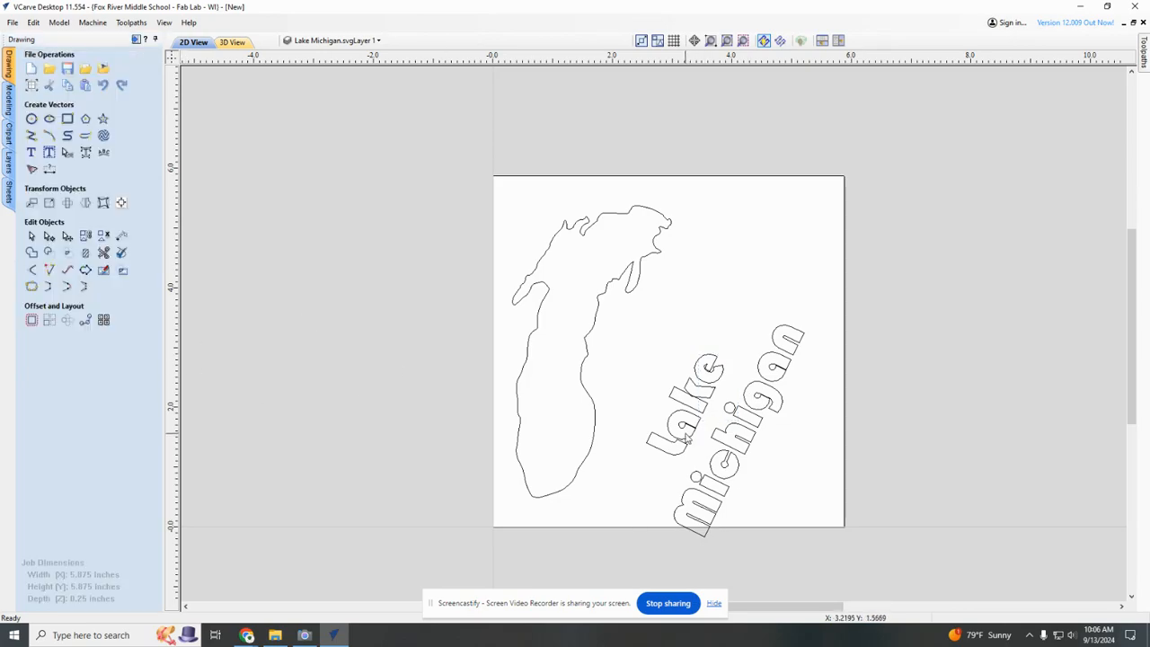
Move the rotated Lake Michigan text closer to the lake outline and farther up from the material's lower edge.
{"action": "left_click", "coordinate": [688, 437]}
{"action": "left_click", "coordinate": [720, 460]}
{"action": "left_click", "coordinate": [720, 460]}
{"action": "left_click", "coordinate": [715, 457]}
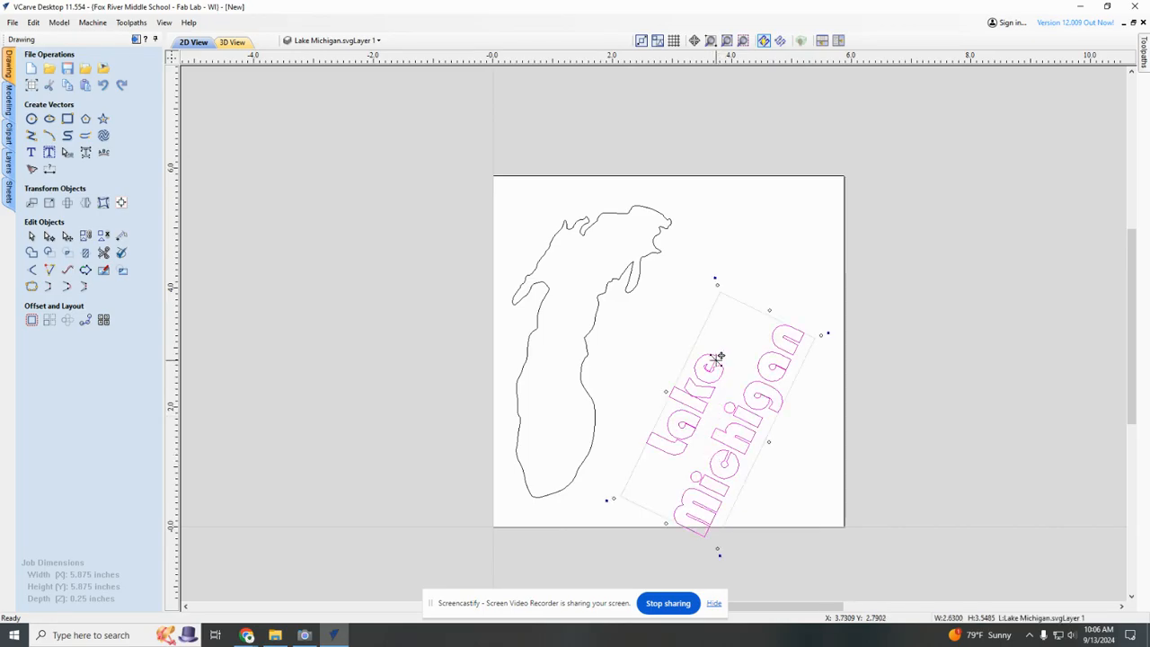
{"action": "left_click", "coordinate": [730, 402]}
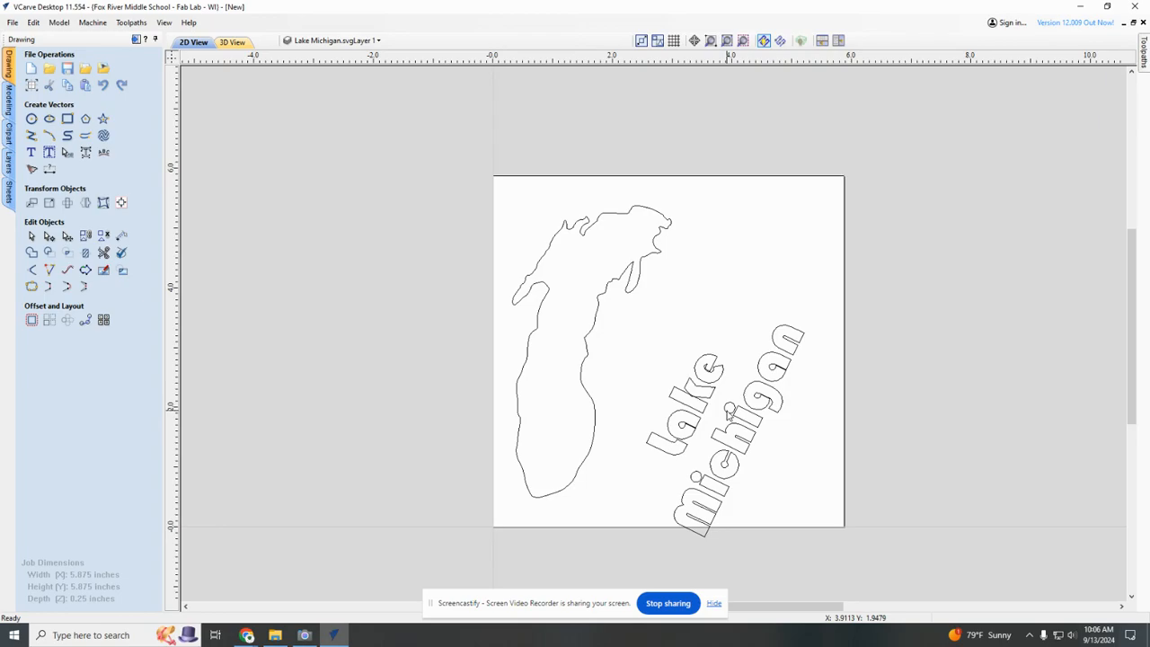
{"action": "left_click", "coordinate": [723, 443]}
{"action": "left_click", "coordinate": [720, 441]}
{"action": "left_click_drag", "start_coordinate": [720, 441], "coordinate": [673, 393]}
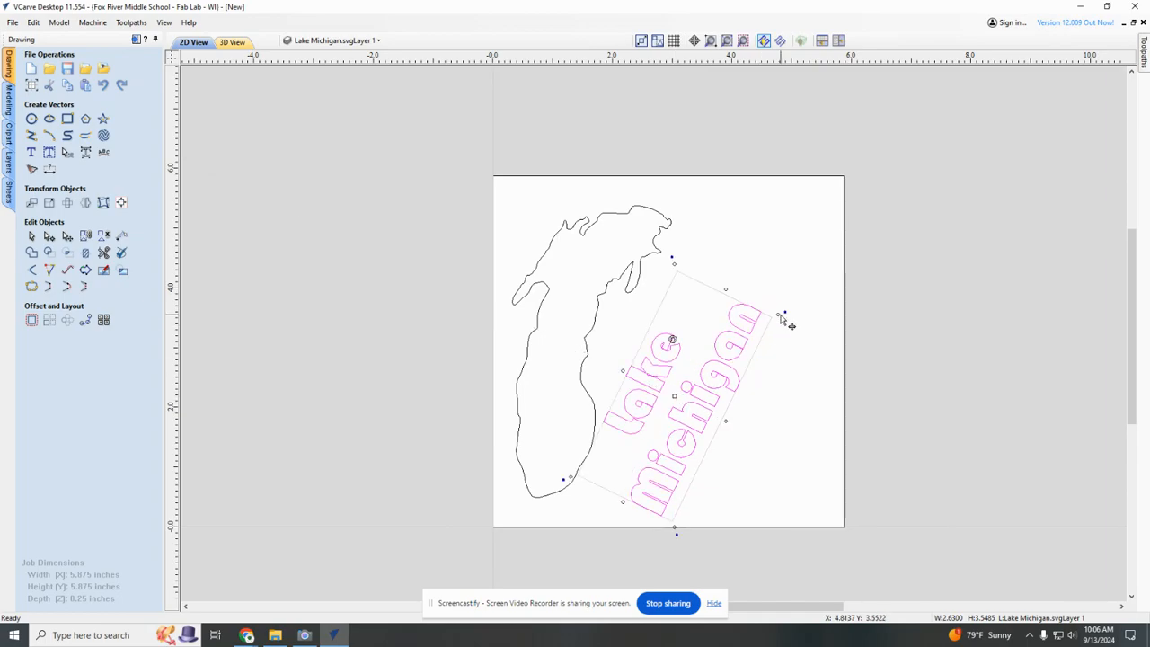
Enlarge the rotated text to about 3.68 by 4.97 inches, nudge it fully inside the material, and deselect it.
{"action": "left_click_drag", "start_coordinate": [798, 309], "coordinate": [827, 297]}
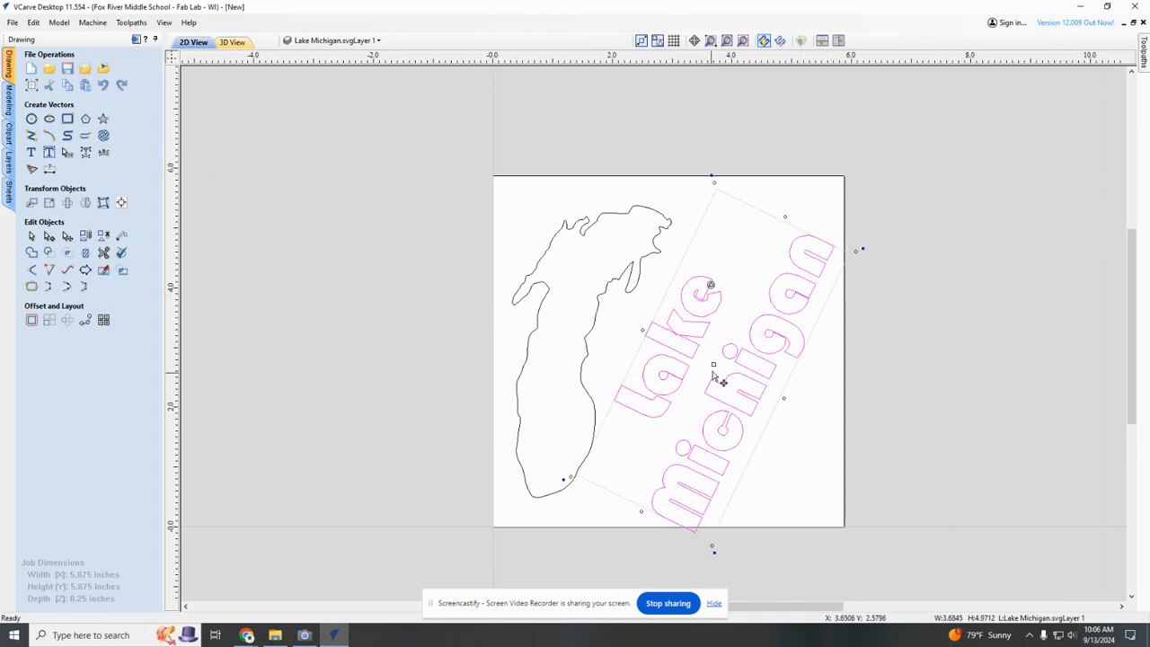
{"action": "left_click_drag", "start_coordinate": [716, 361], "coordinate": [710, 349]}
{"action": "left_click", "coordinate": [934, 386]}
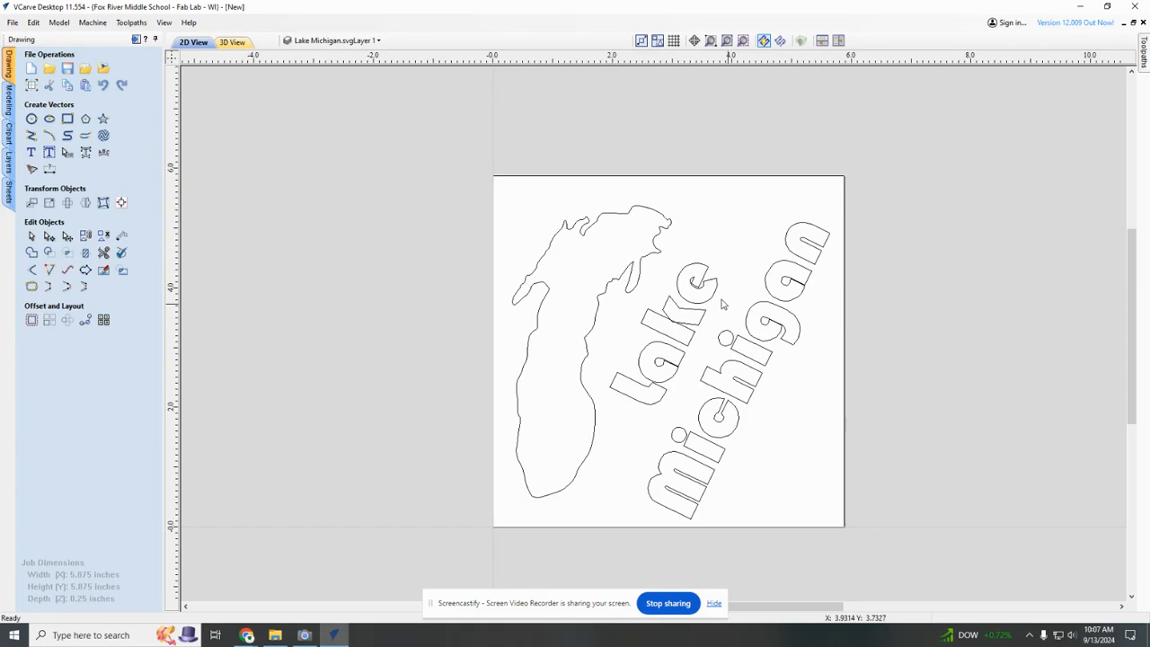
Start a Pocket toolpath for the Lake Michigan outline with a cut depth of 0.1 inches.
{"action": "left_click", "coordinate": [659, 258]}
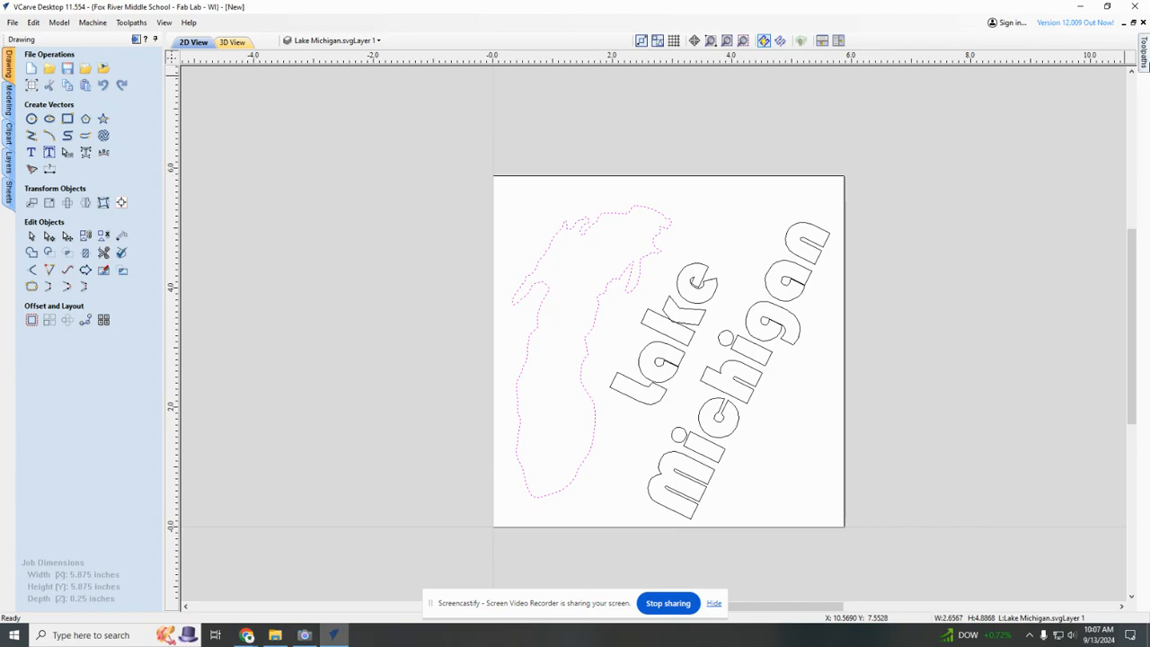
{"action": "left_click", "coordinate": [1143, 52]}
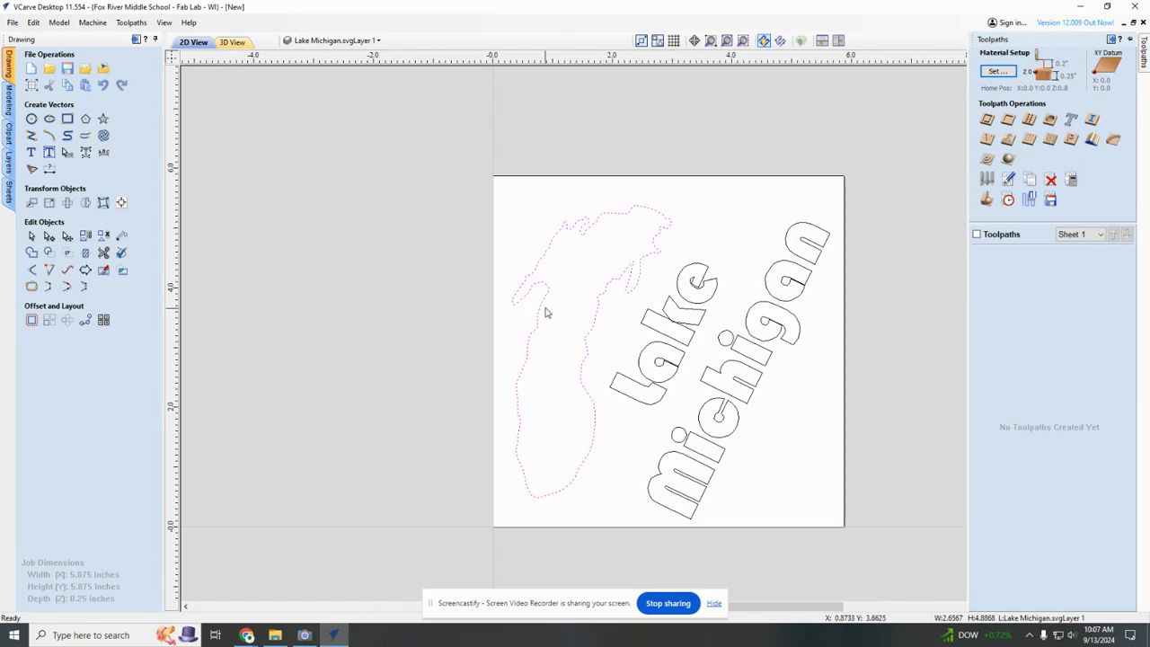
{"action": "left_click", "coordinate": [1008, 120]}
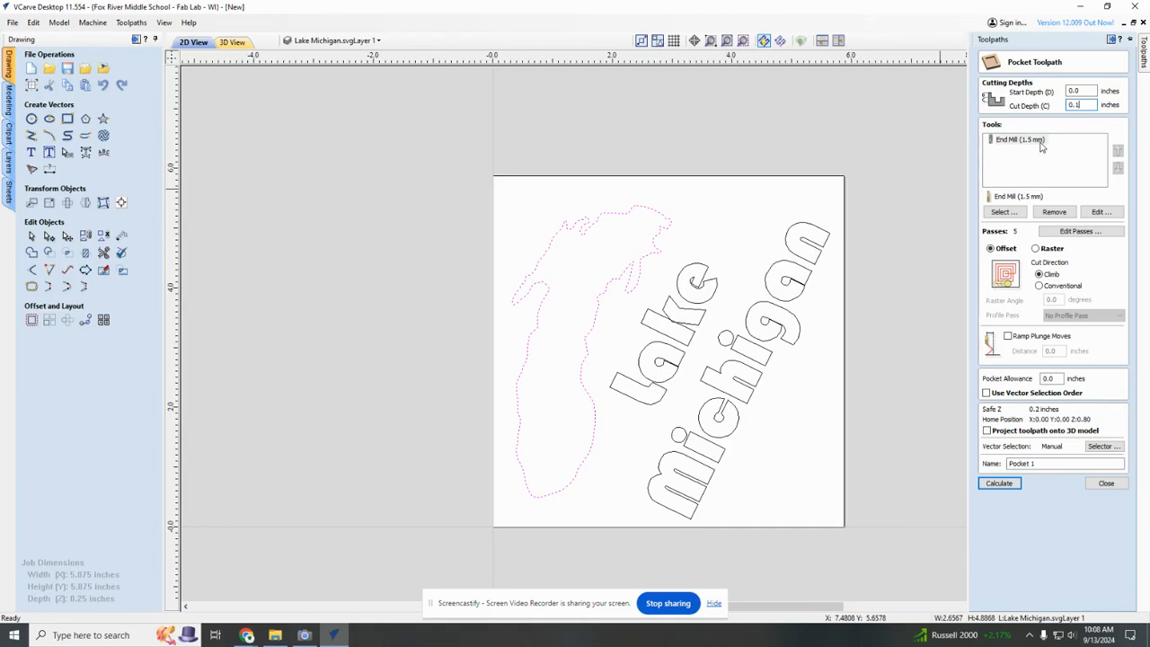
Remove the pocket's current tool and assign the metric End Mill (1.5 mm) from the tool database.
{"action": "left_click", "coordinate": [1054, 212]}
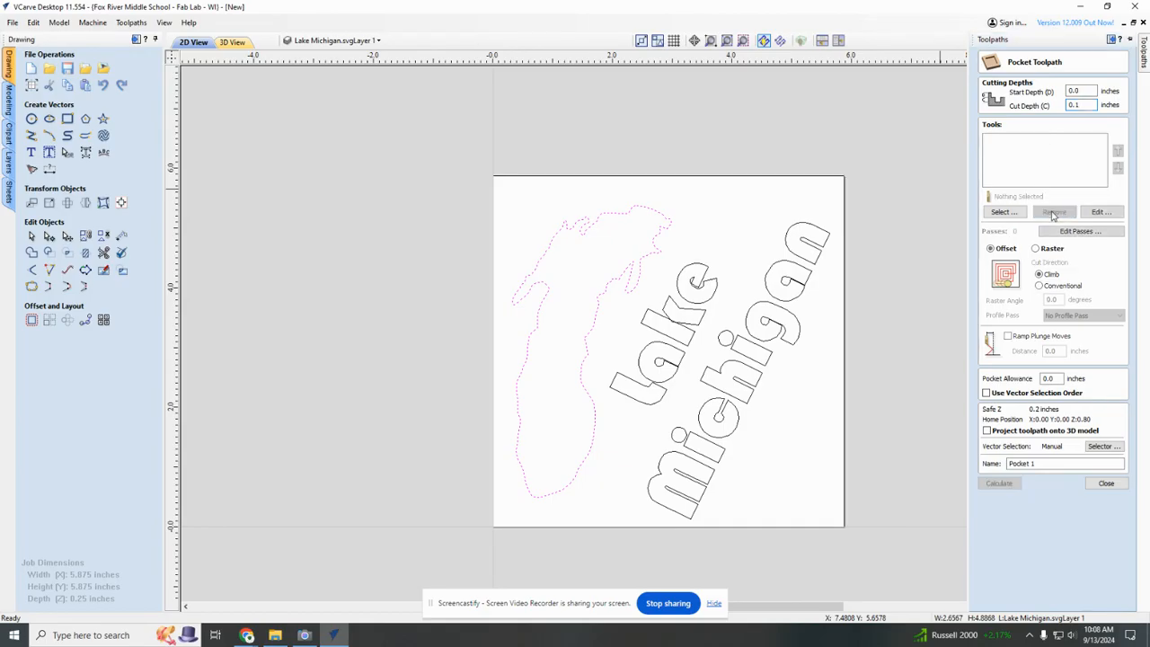
{"action": "left_click", "coordinate": [1002, 212]}
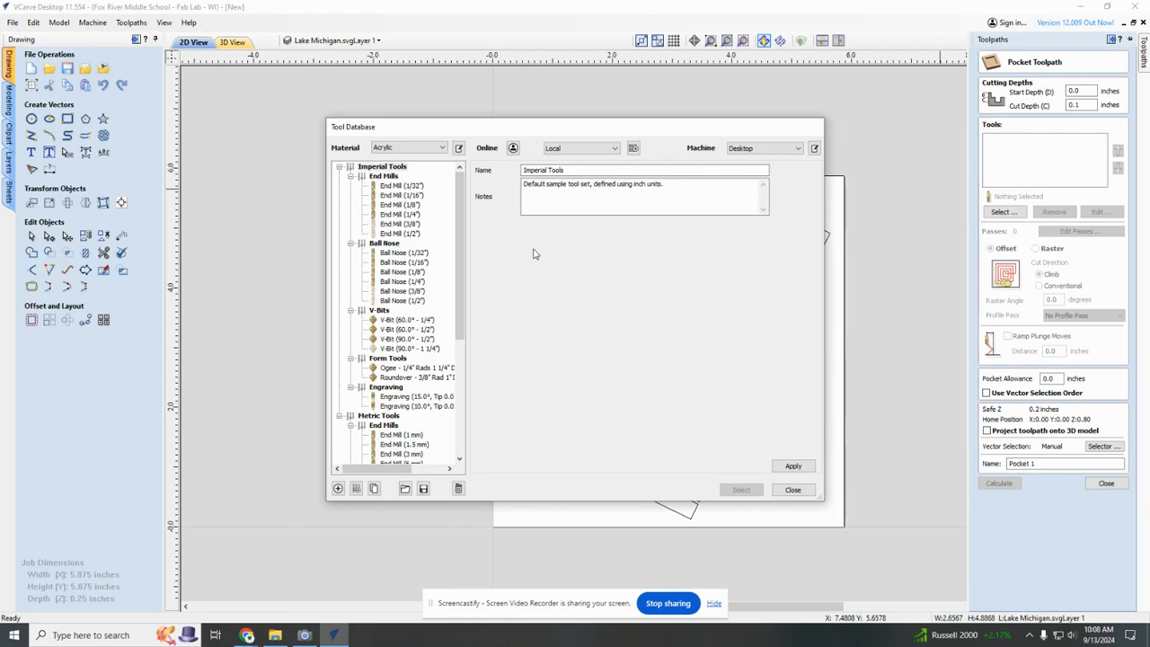
{"action": "left_click_drag", "start_coordinate": [462, 243], "coordinate": [461, 318]}
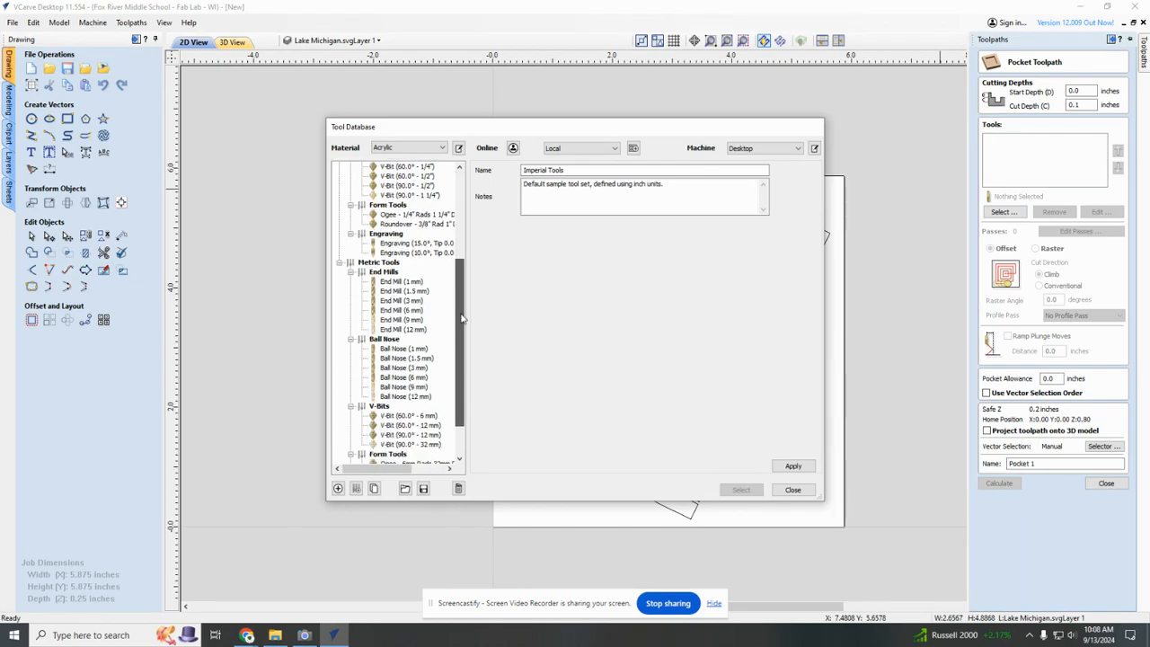
{"action": "left_click", "coordinate": [409, 292]}
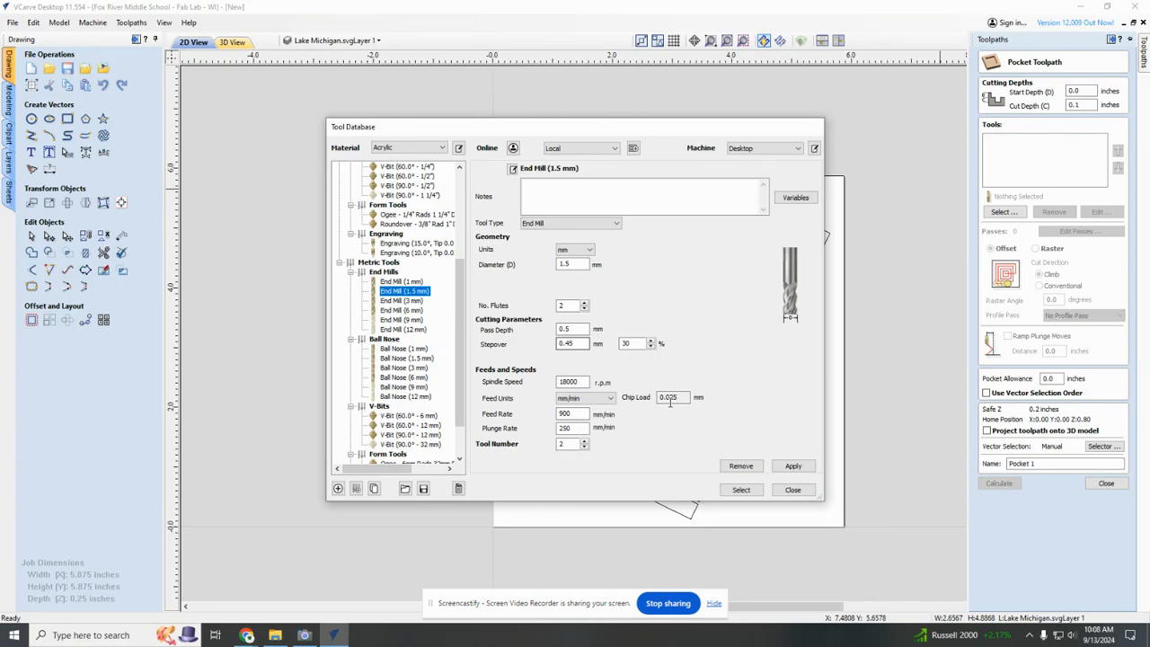
{"action": "left_click", "coordinate": [753, 490]}
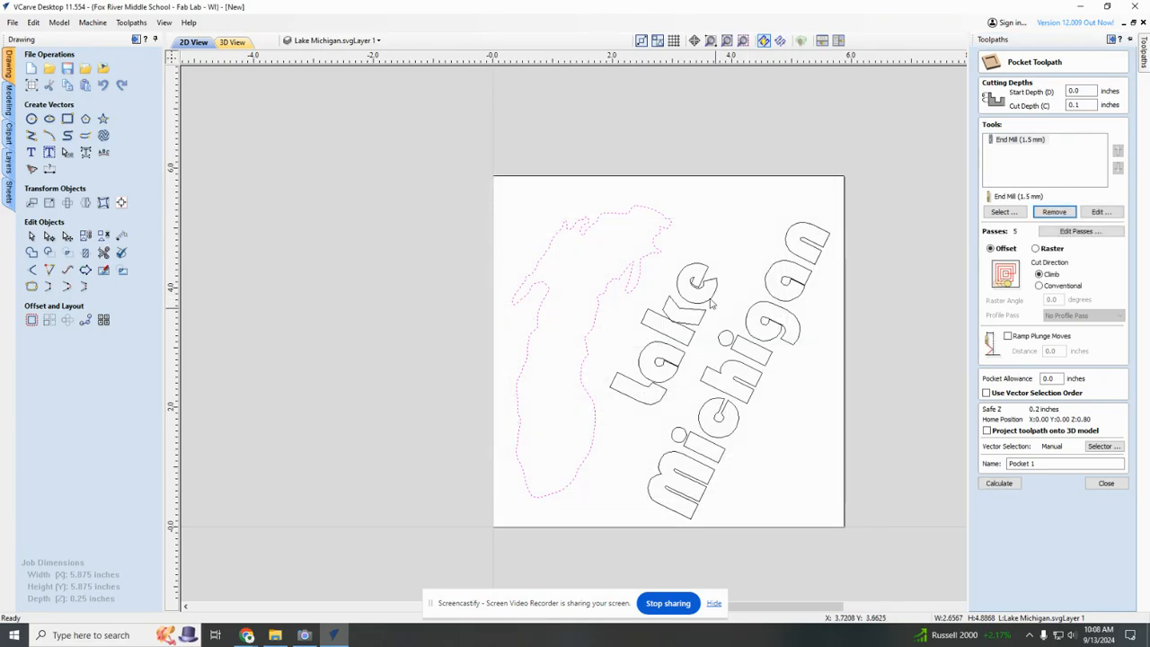
Calculate the lake outline's pocket toolpath and run its animated cutting preview.
{"action": "mouse_move", "coordinate": [1146, 117]}
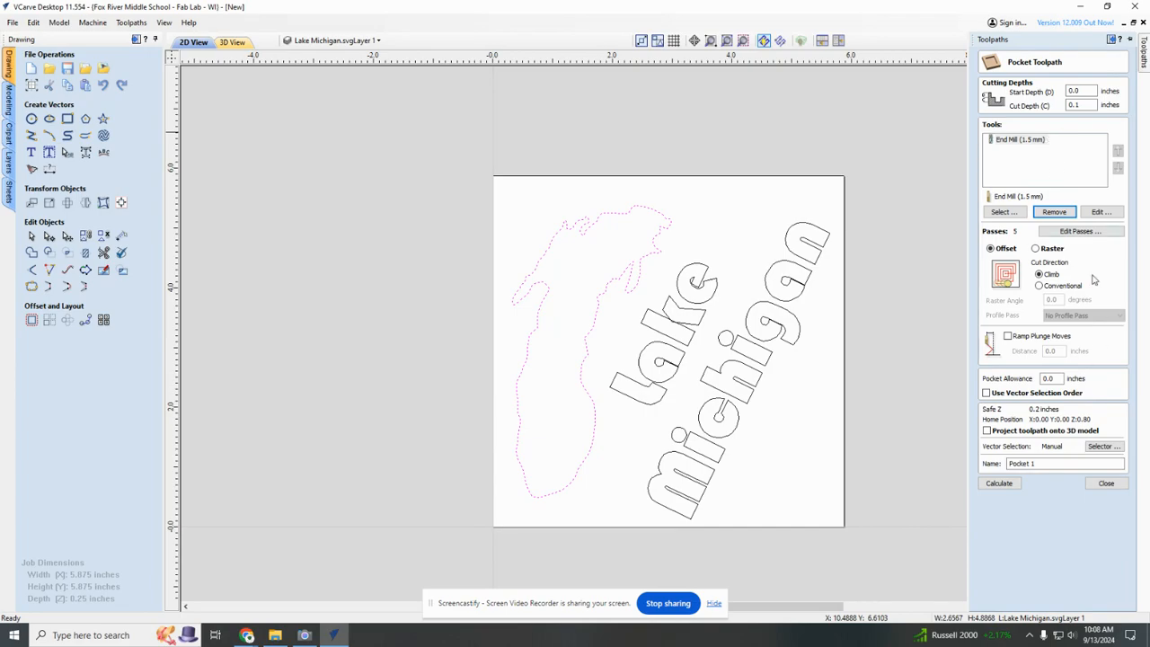
{"action": "left_click", "coordinate": [997, 484]}
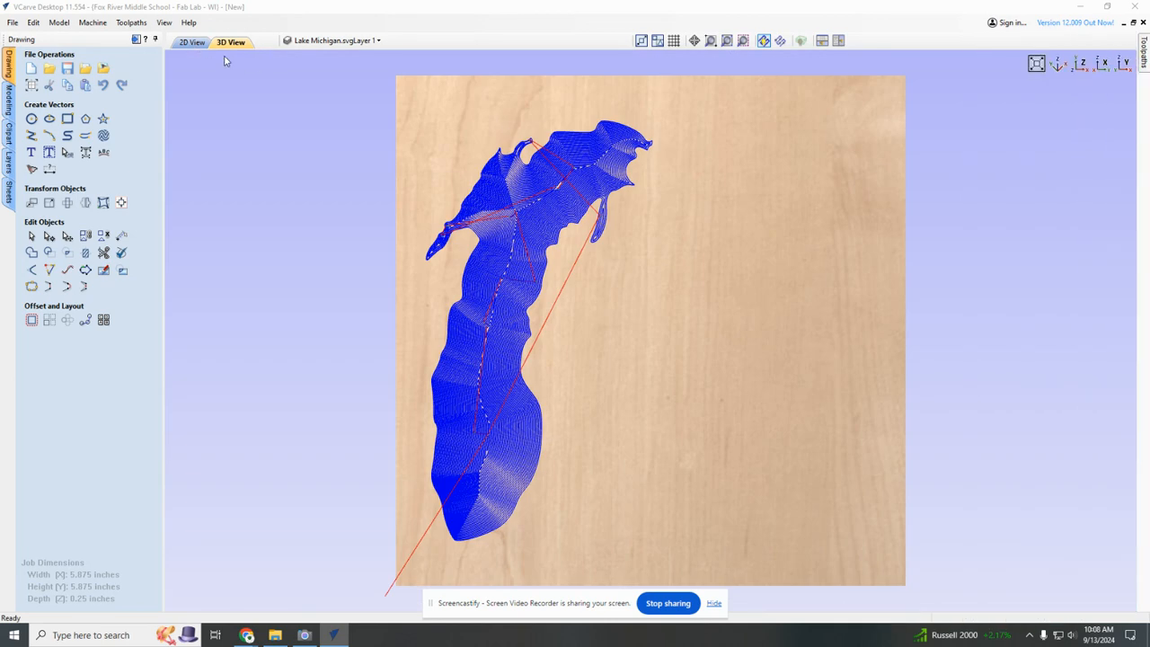
{"action": "mouse_move", "coordinate": [1144, 54]}
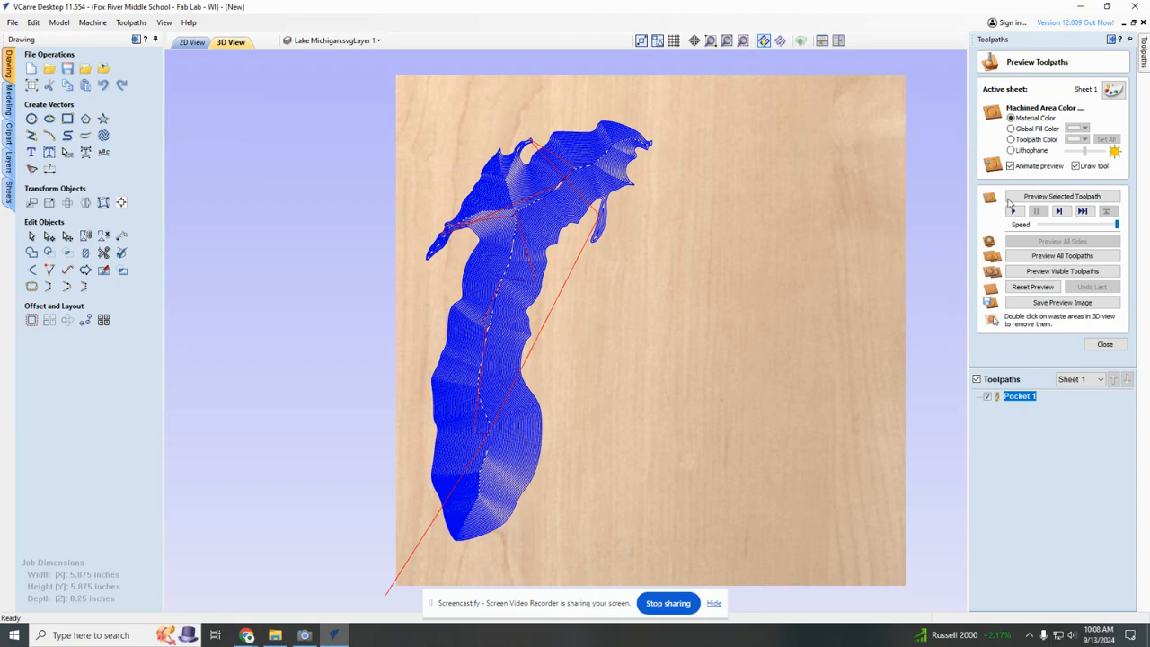
{"action": "left_click", "coordinate": [1015, 211]}
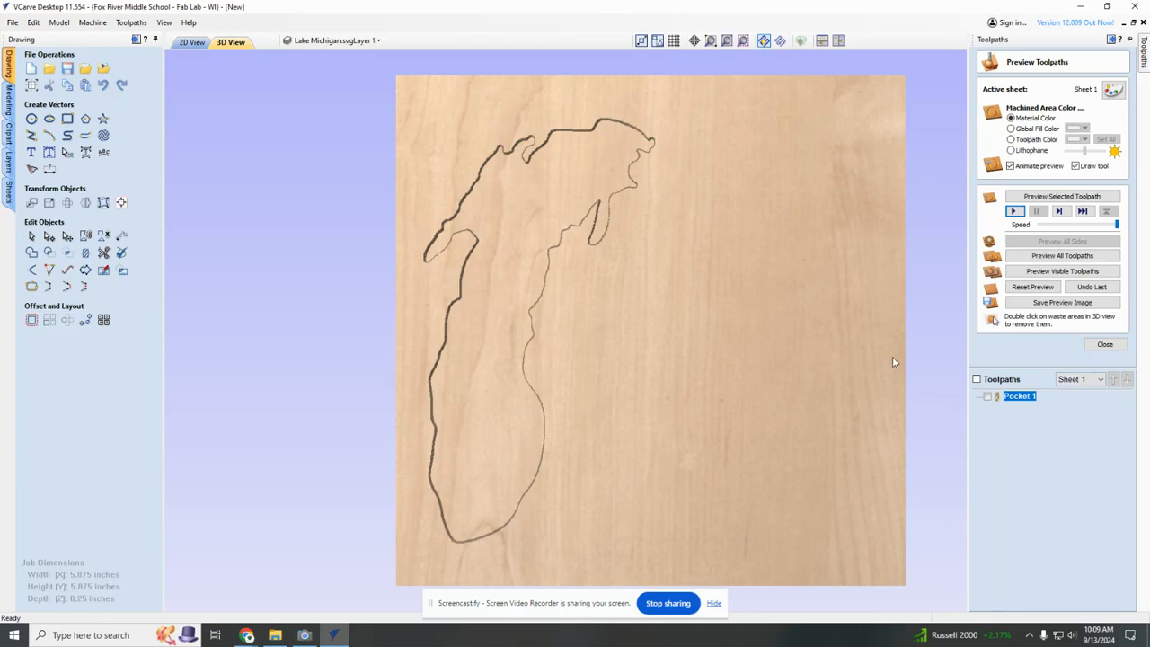
Return to the 2D drawing and start an outside 2D Profile toolpath, 0.1 inches deep, for the Lake Michigan text.
{"action": "left_click", "coordinate": [190, 43]}
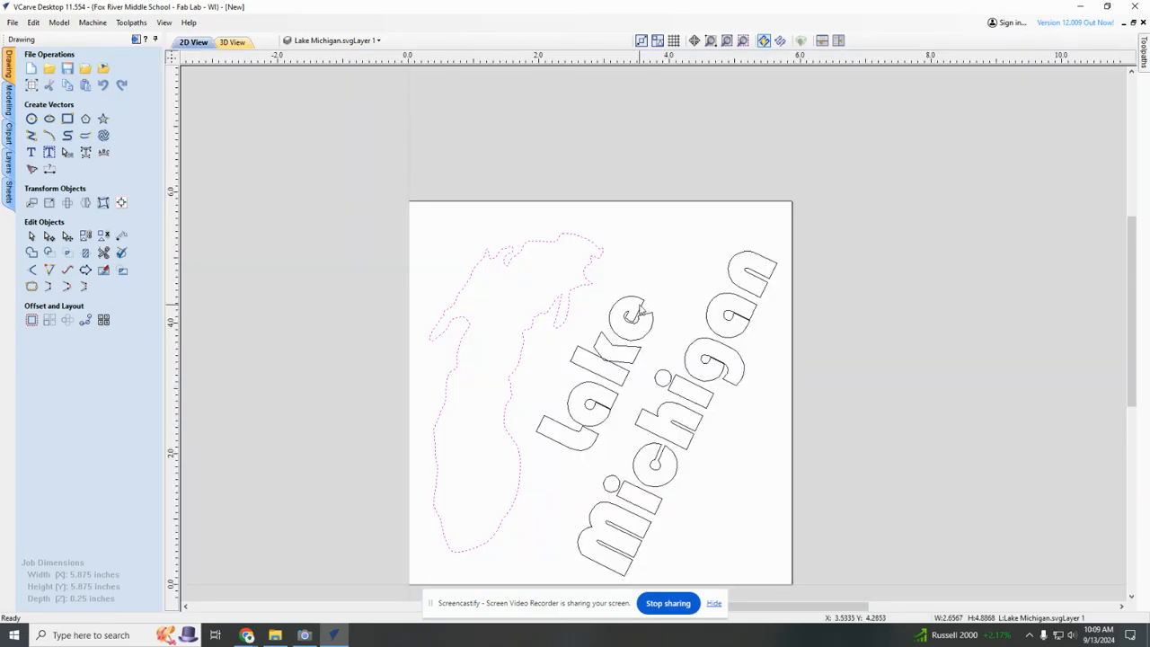
{"action": "left_click", "coordinate": [641, 310]}
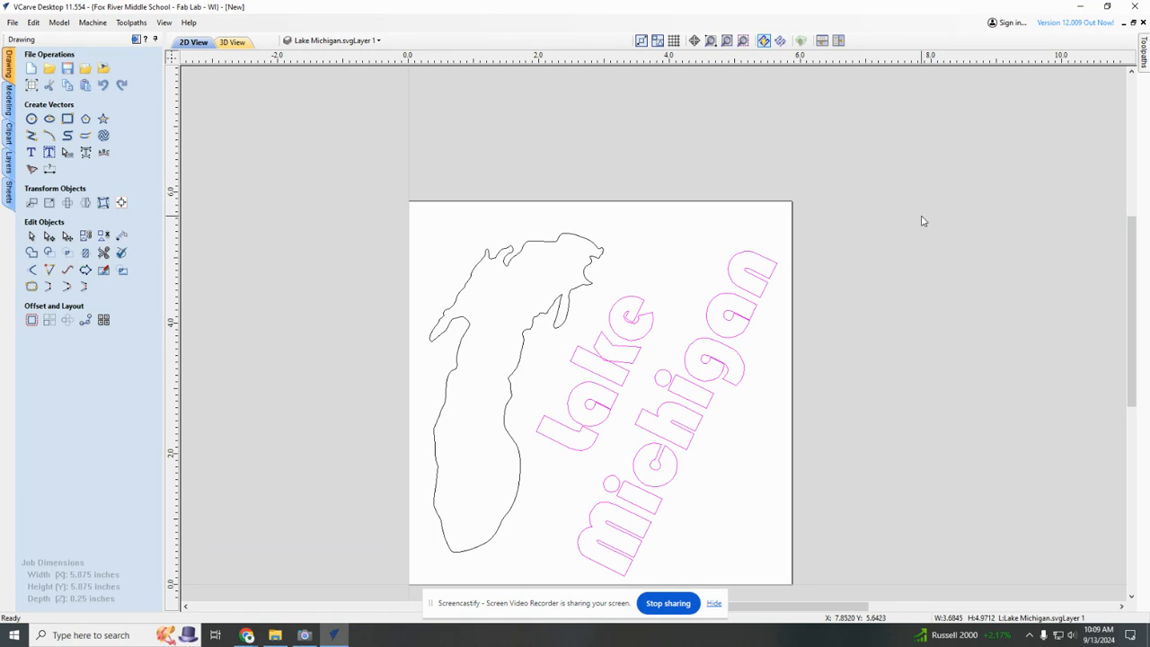
{"action": "left_click", "coordinate": [1146, 64]}
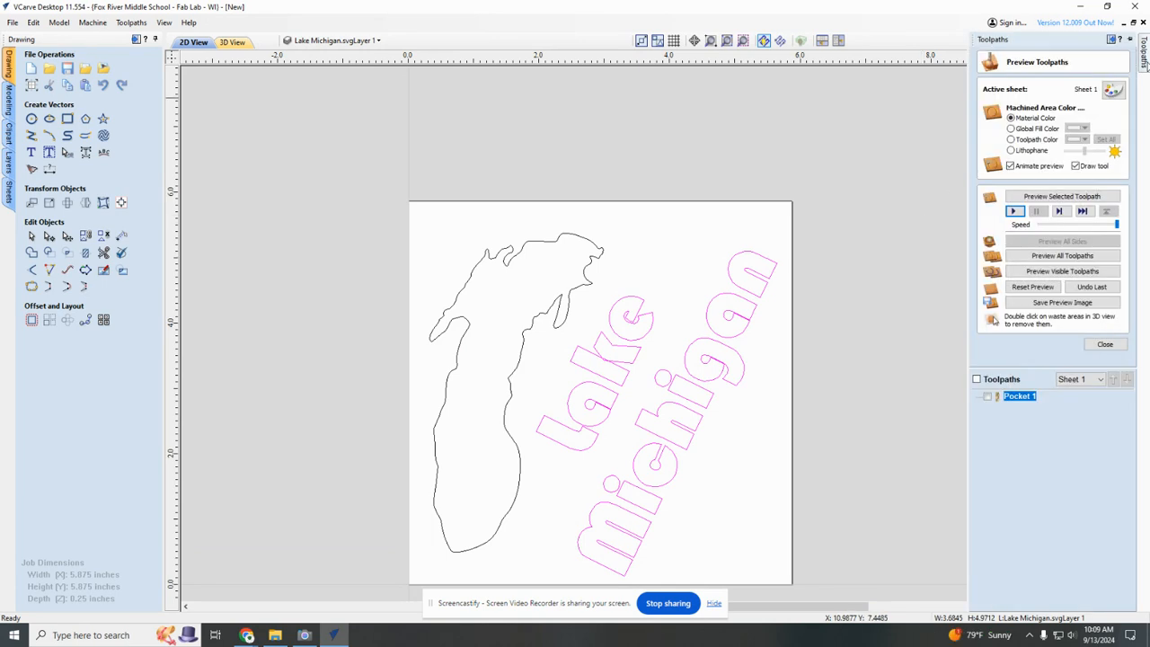
{"action": "left_click", "coordinate": [1106, 346]}
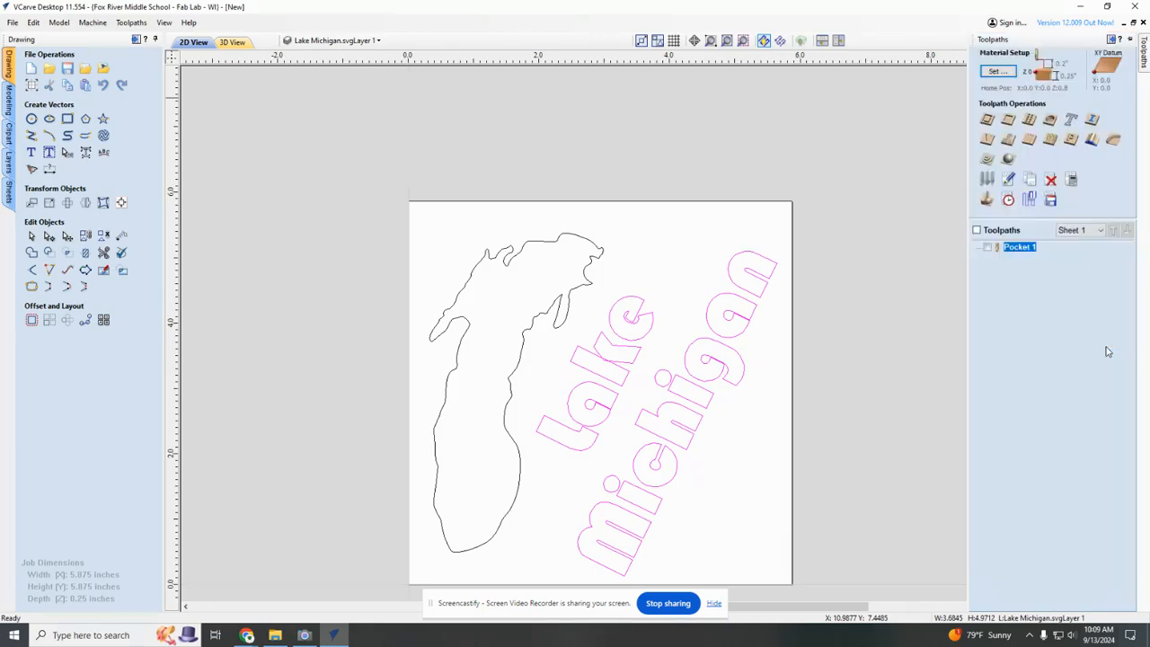
{"action": "left_click", "coordinate": [987, 121]}
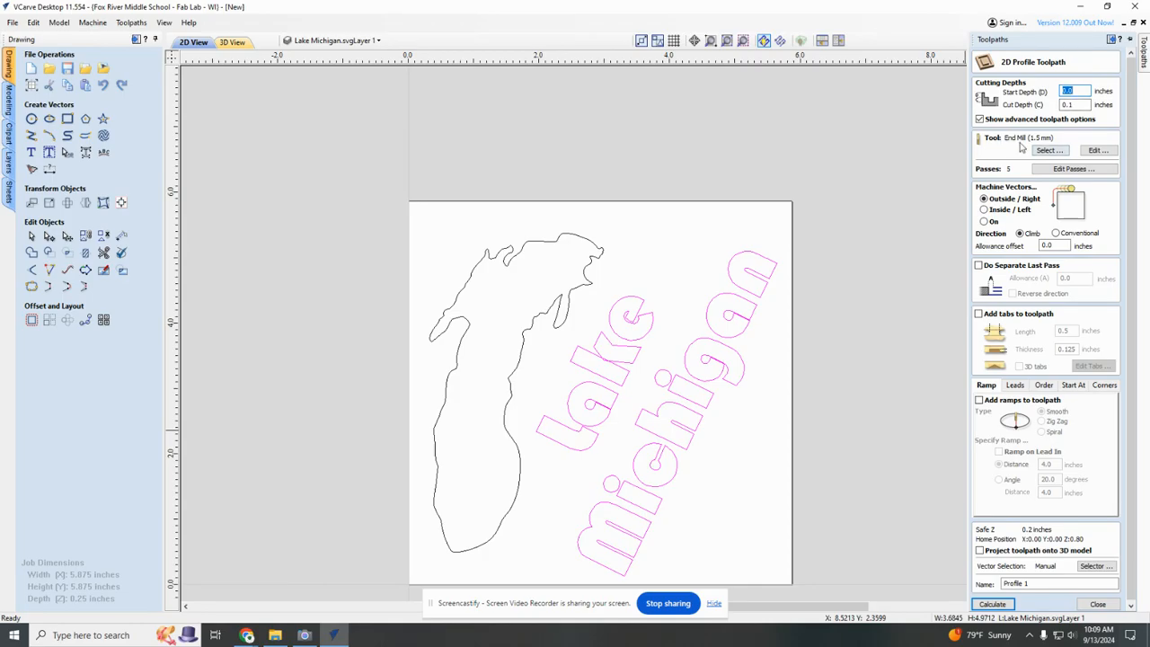
Choose the metric End Mill (1.5 mm) from the tool database for the text's profile toolpath.
{"action": "left_click", "coordinate": [1049, 151]}
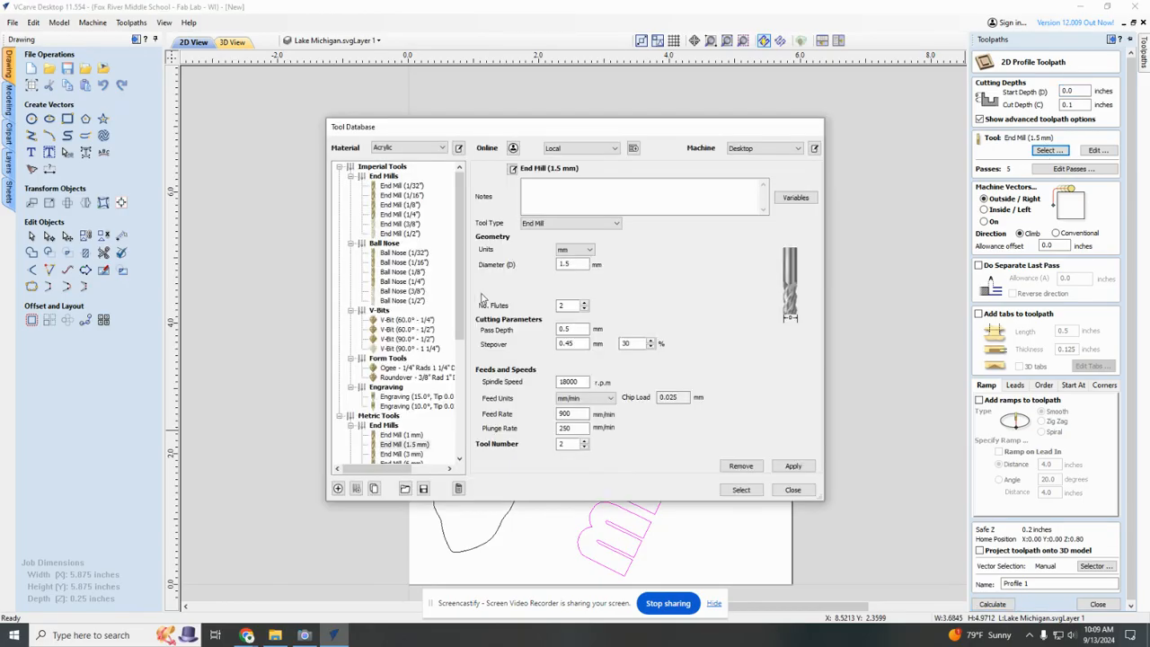
{"action": "left_click_drag", "start_coordinate": [461, 278], "coordinate": [463, 246]}
{"action": "left_click_drag", "start_coordinate": [460, 261], "coordinate": [460, 337]}
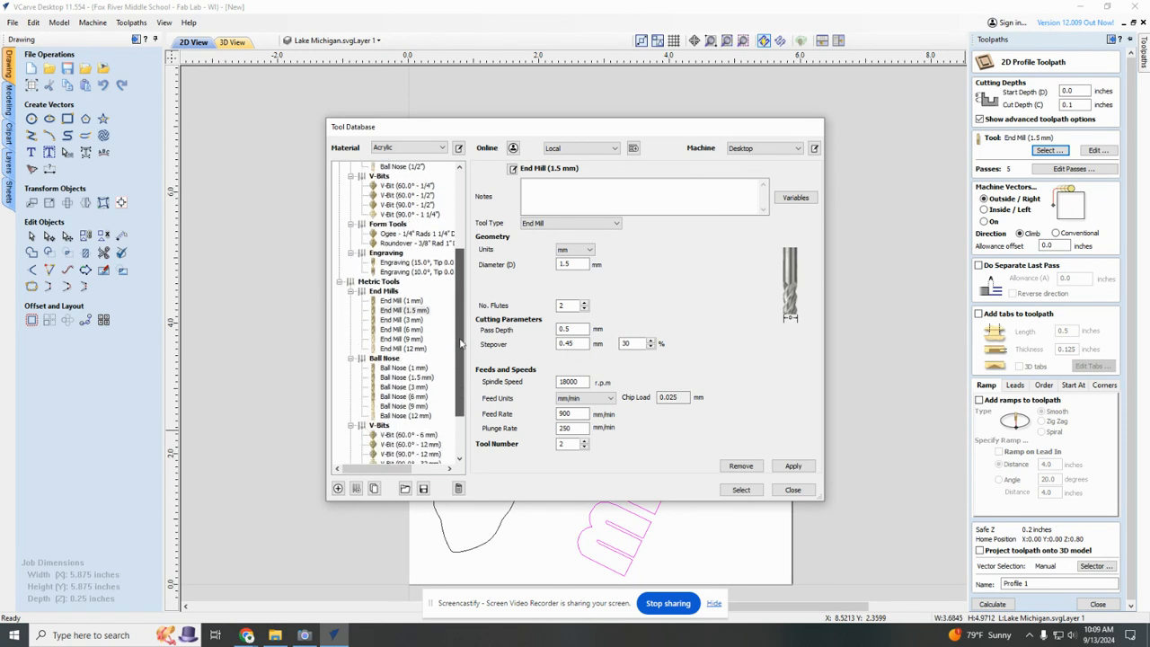
{"action": "left_click", "coordinate": [742, 490]}
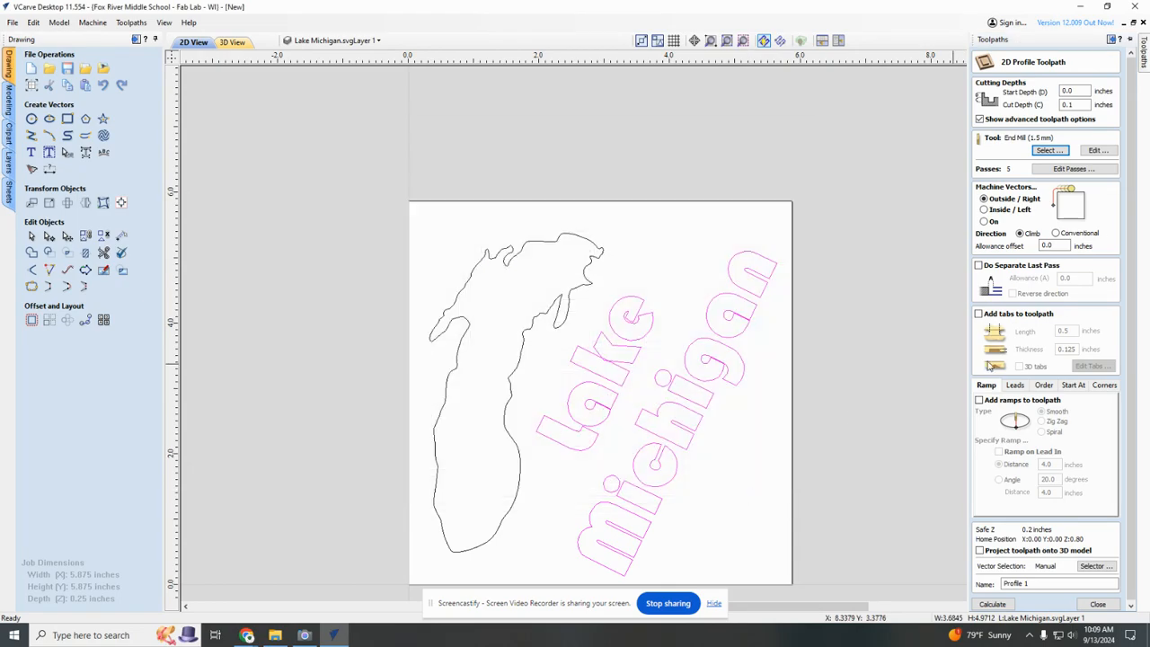
Calculate the text's profile toolpath under the name Profile 1 and run its animated cutting preview.
{"action": "left_click", "coordinate": [1037, 584]}
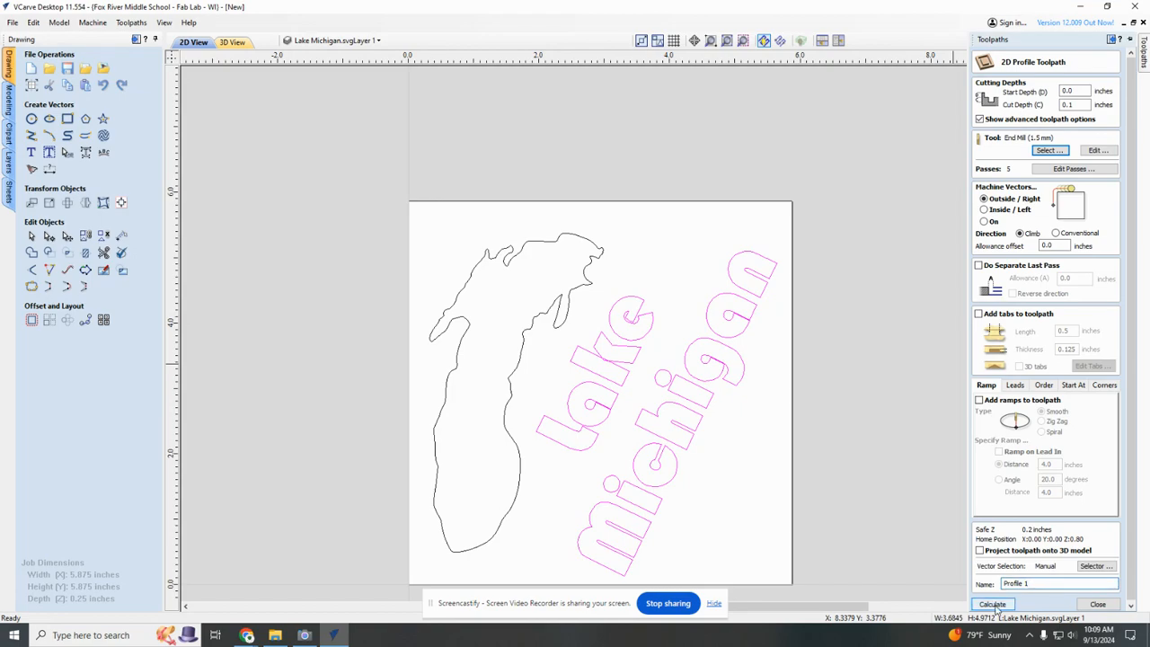
{"action": "left_click", "coordinate": [993, 604]}
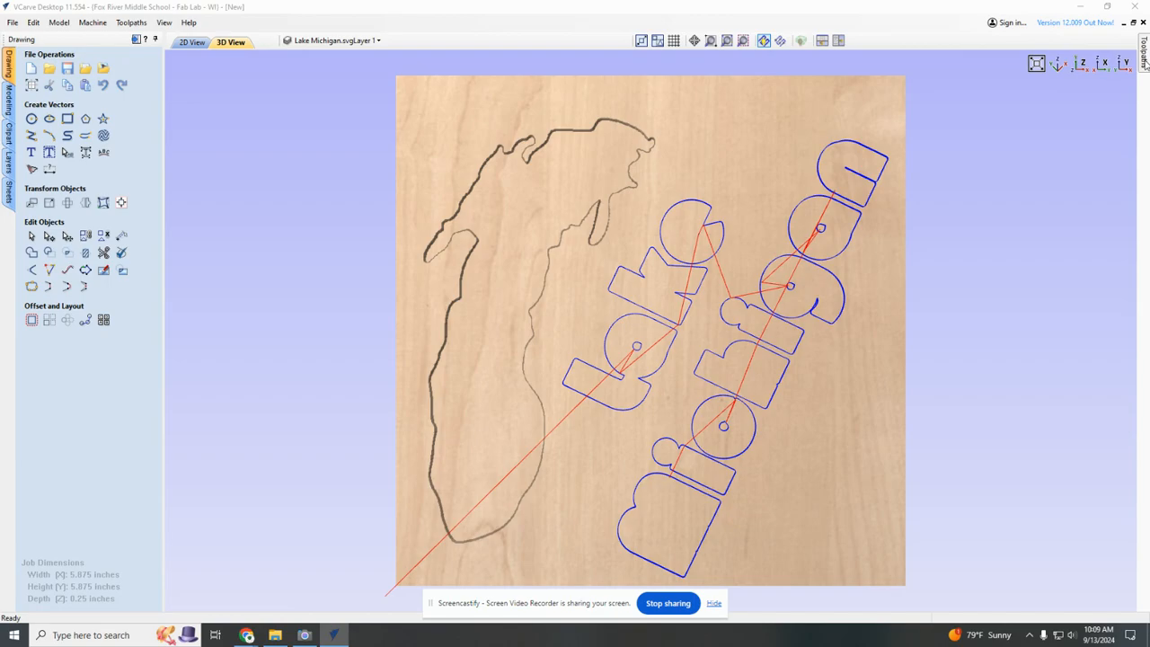
{"action": "mouse_move", "coordinate": [1145, 58]}
{"action": "left_click", "coordinate": [1013, 211]}
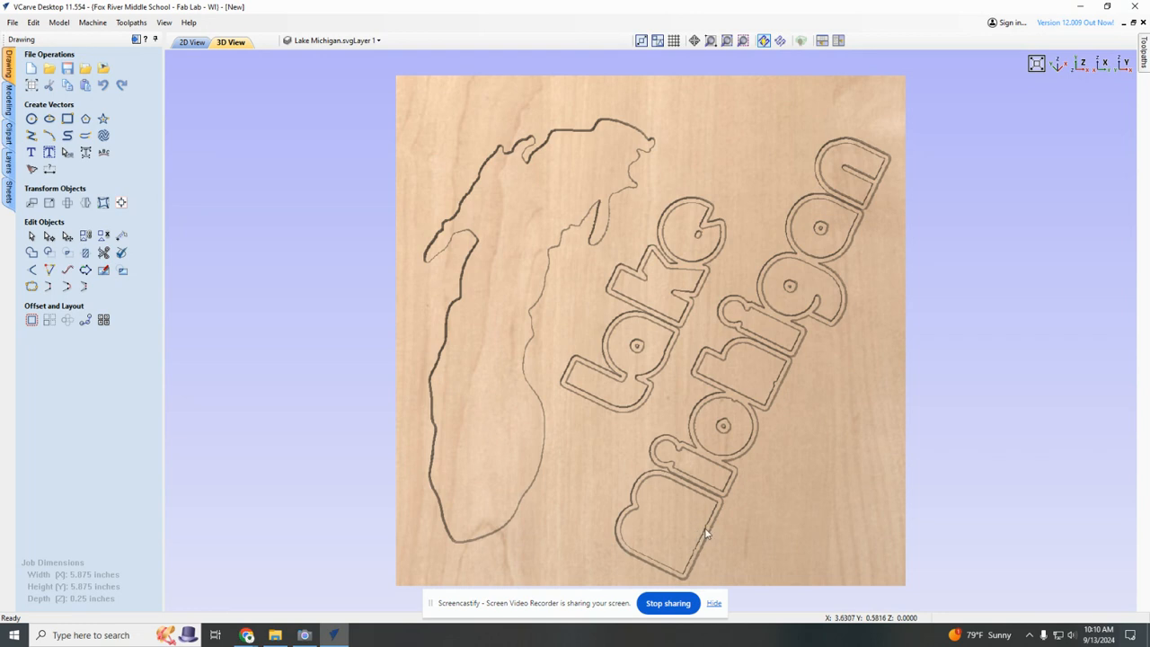
Change the Lake Michigan text's font to Cooper Black and move it slightly up, anchored at about X 3.22, Y 3.34 inches.
{"action": "left_click", "coordinate": [191, 42]}
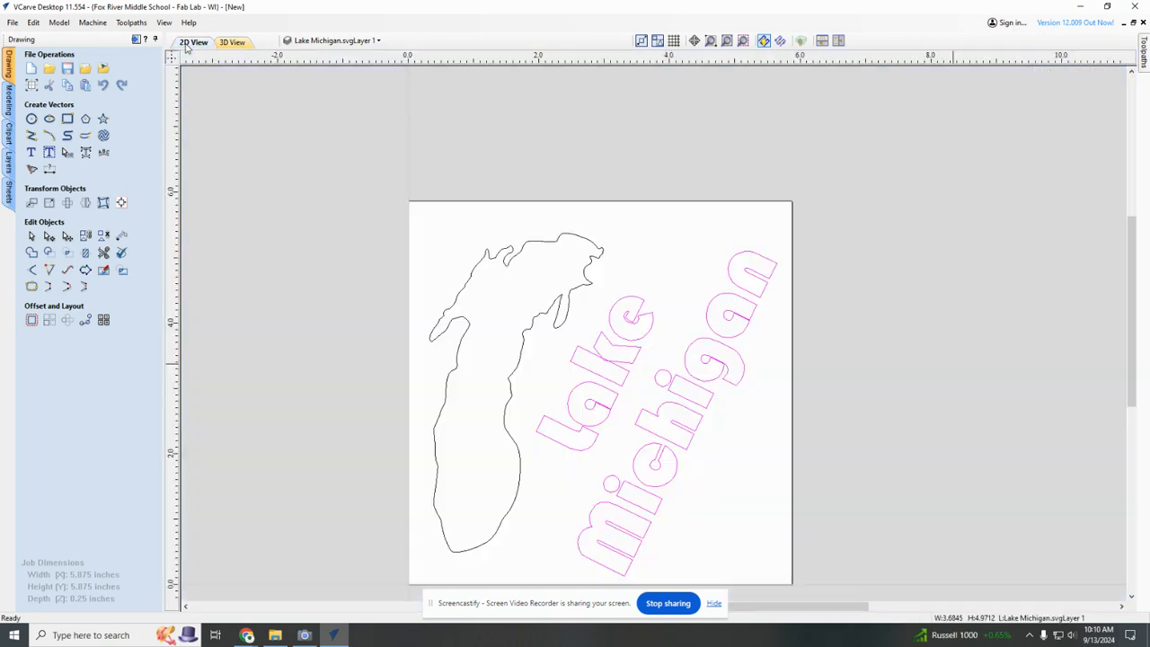
{"action": "left_click", "coordinate": [604, 374]}
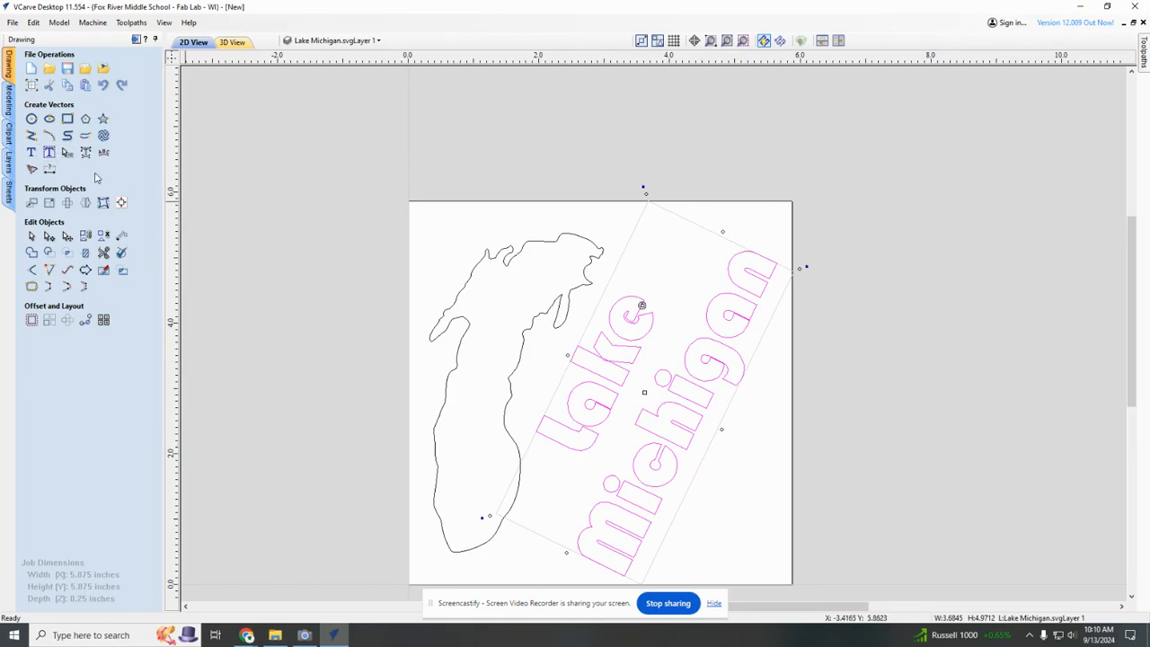
{"action": "left_click", "coordinate": [33, 155]}
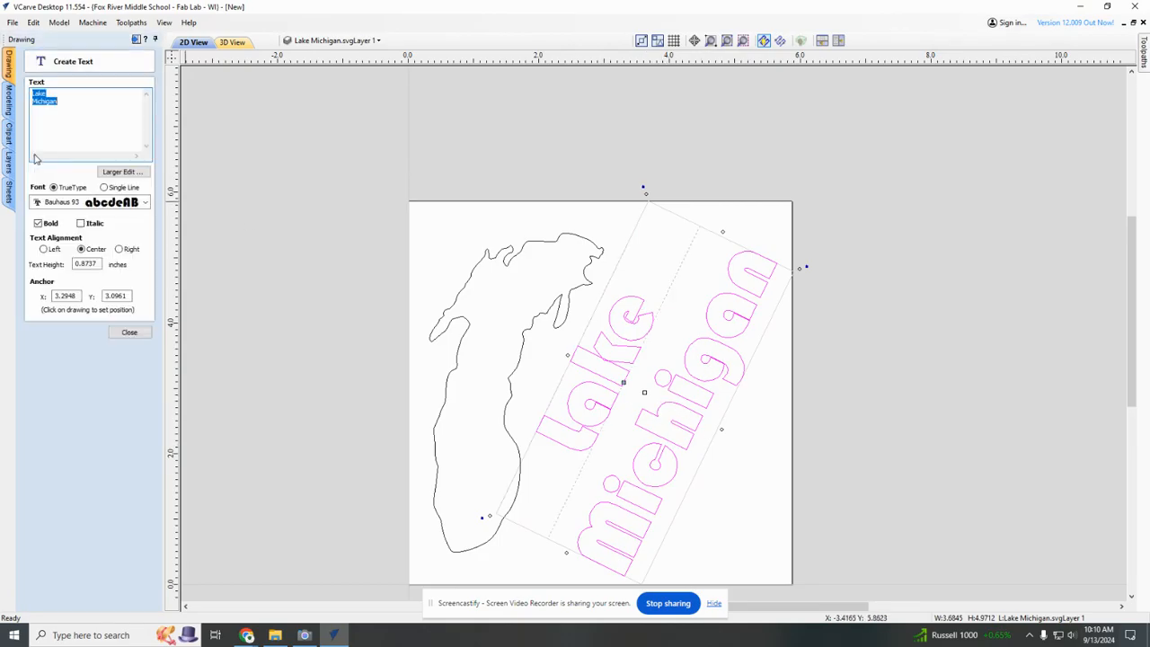
{"action": "left_click", "coordinate": [147, 203]}
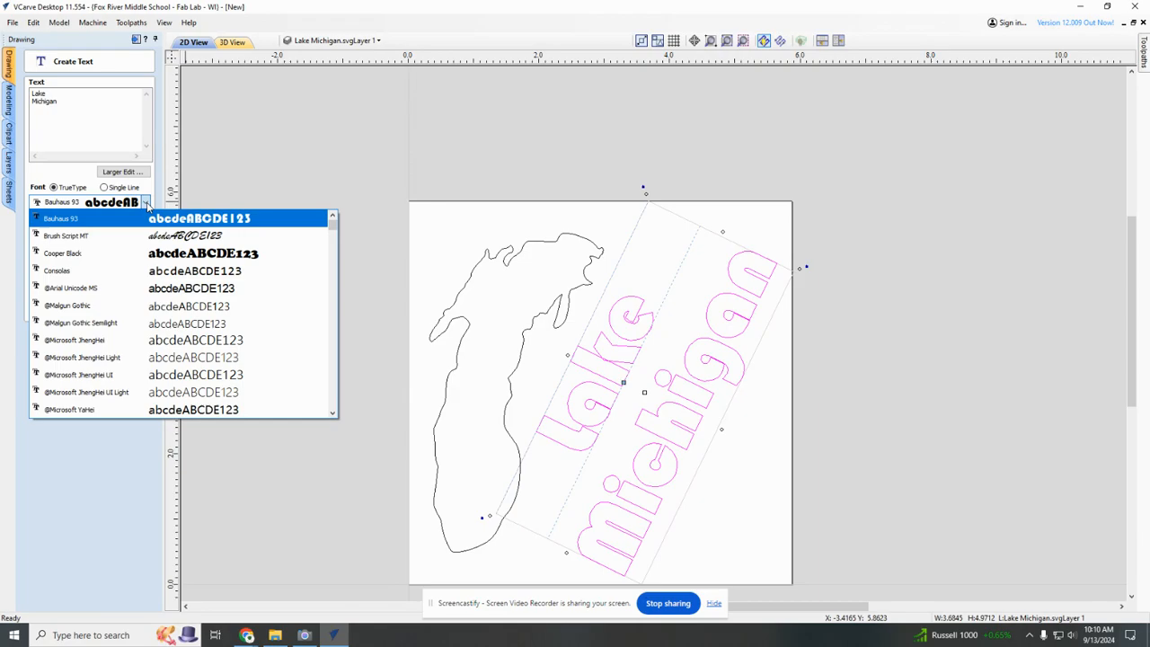
{"action": "left_click", "coordinate": [163, 255]}
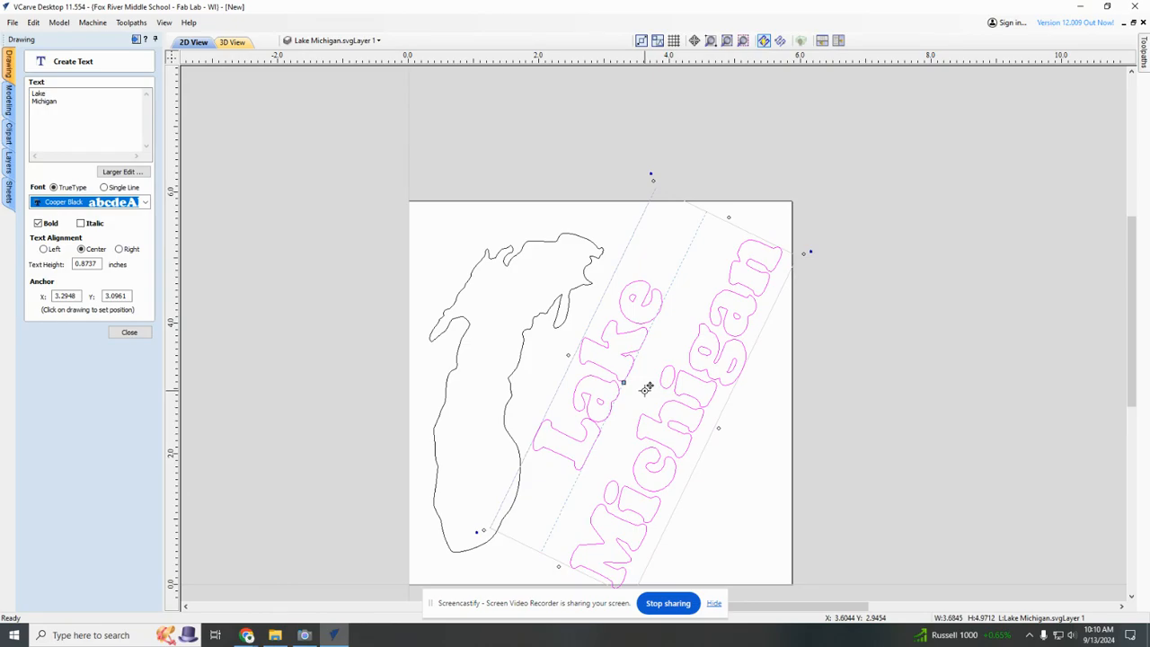
{"action": "left_click_drag", "start_coordinate": [647, 387], "coordinate": [641, 372]}
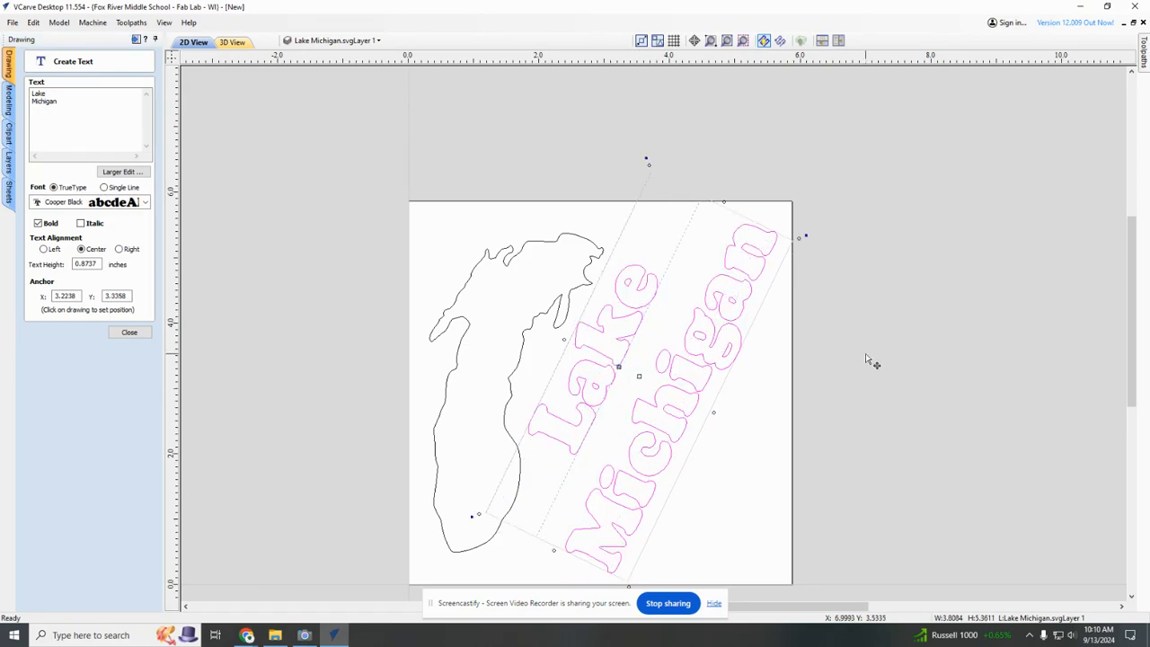
{"action": "left_click", "coordinate": [129, 334]}
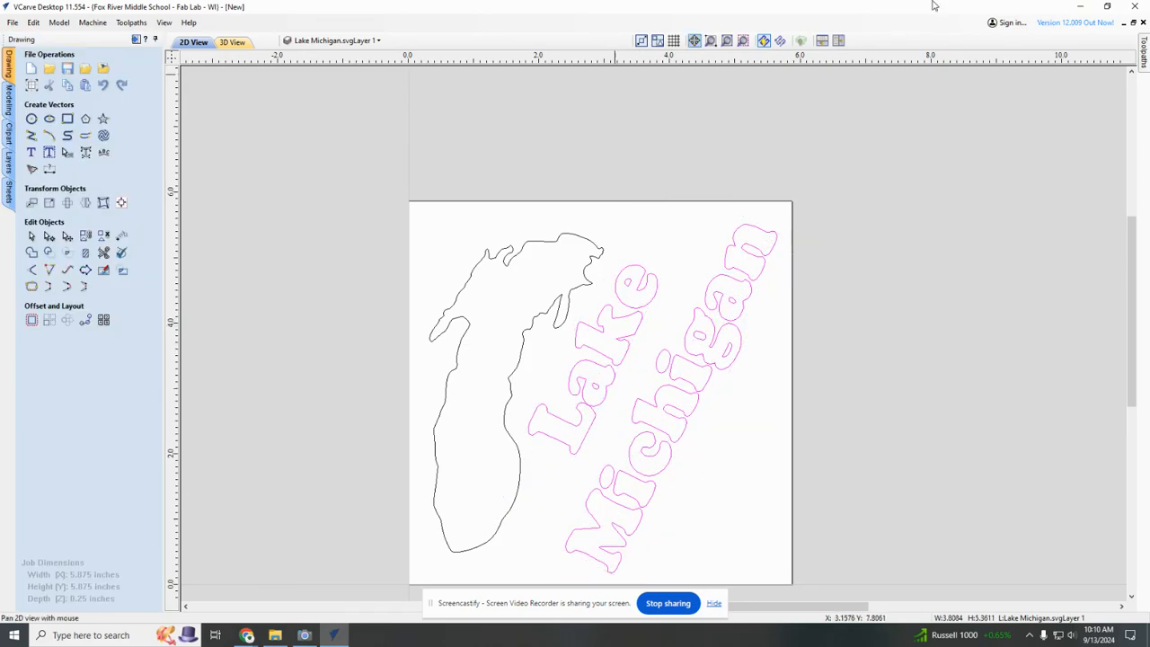
Delete the outdated Profile 1 toolpath and leave the toolpath preview.
{"action": "left_click", "coordinate": [1144, 56]}
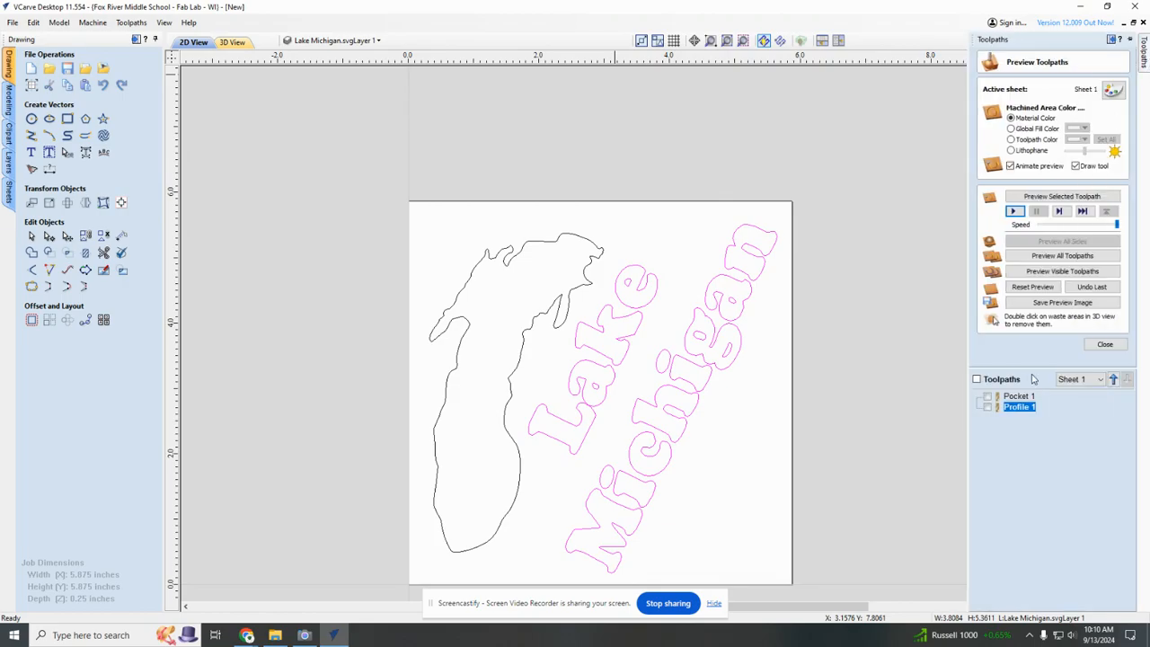
{"action": "mouse_move", "coordinate": [1019, 411]}
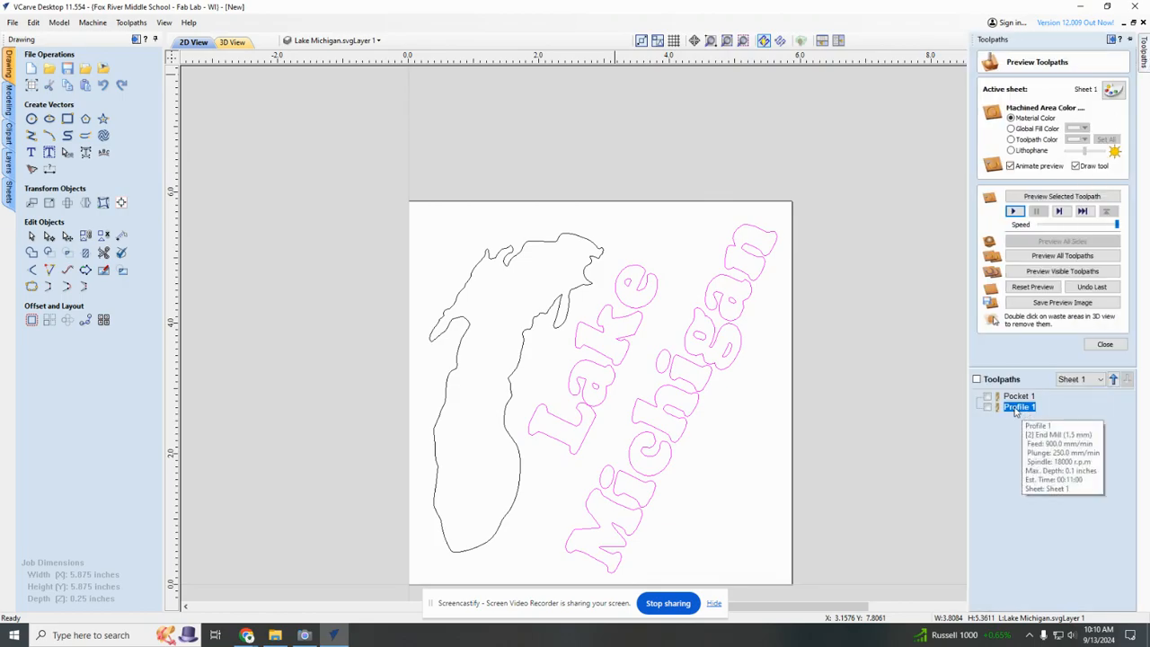
{"action": "left_click", "coordinate": [986, 408]}
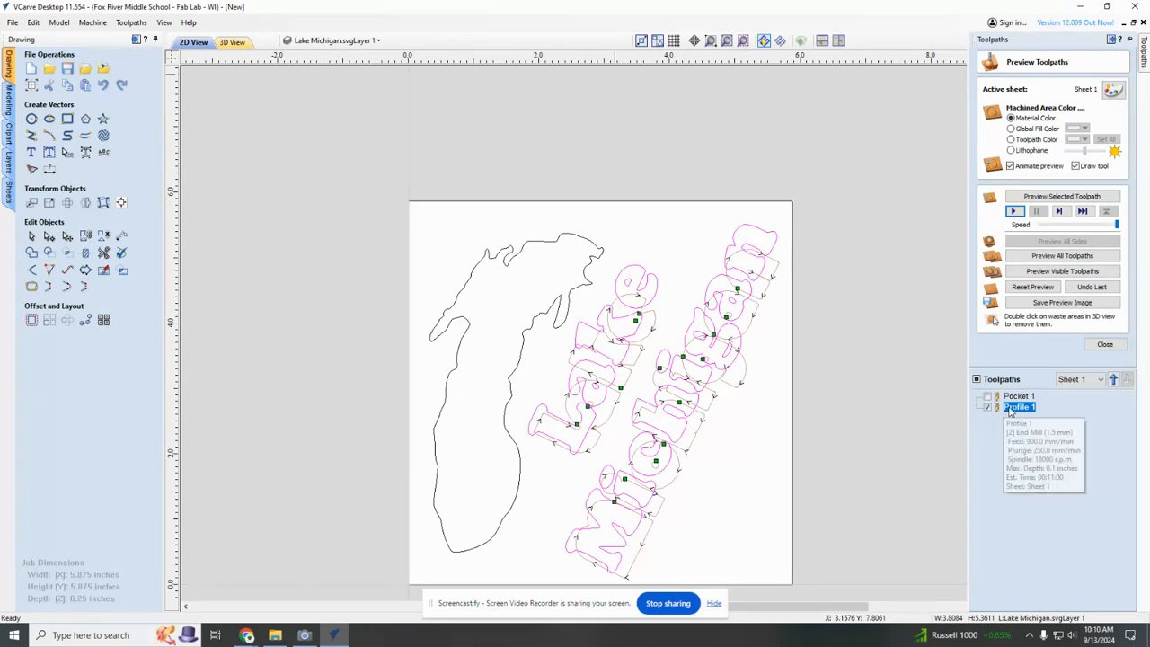
{"action": "right_click", "coordinate": [1014, 409]}
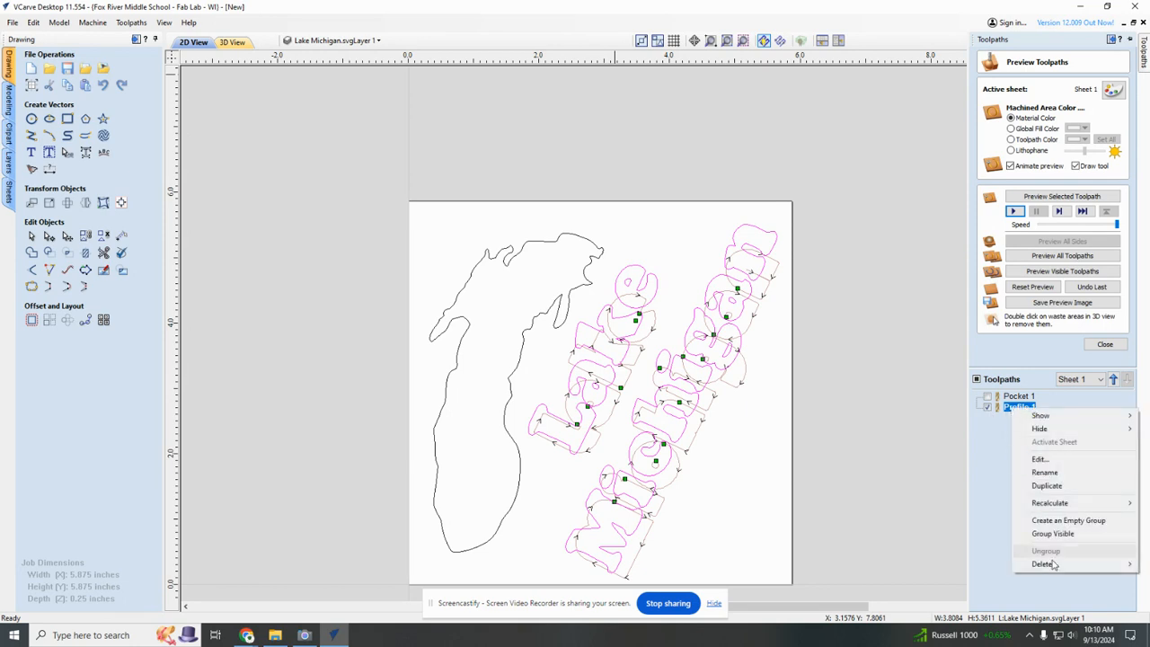
{"action": "mouse_move", "coordinate": [1047, 565]}
{"action": "left_click", "coordinate": [987, 566]}
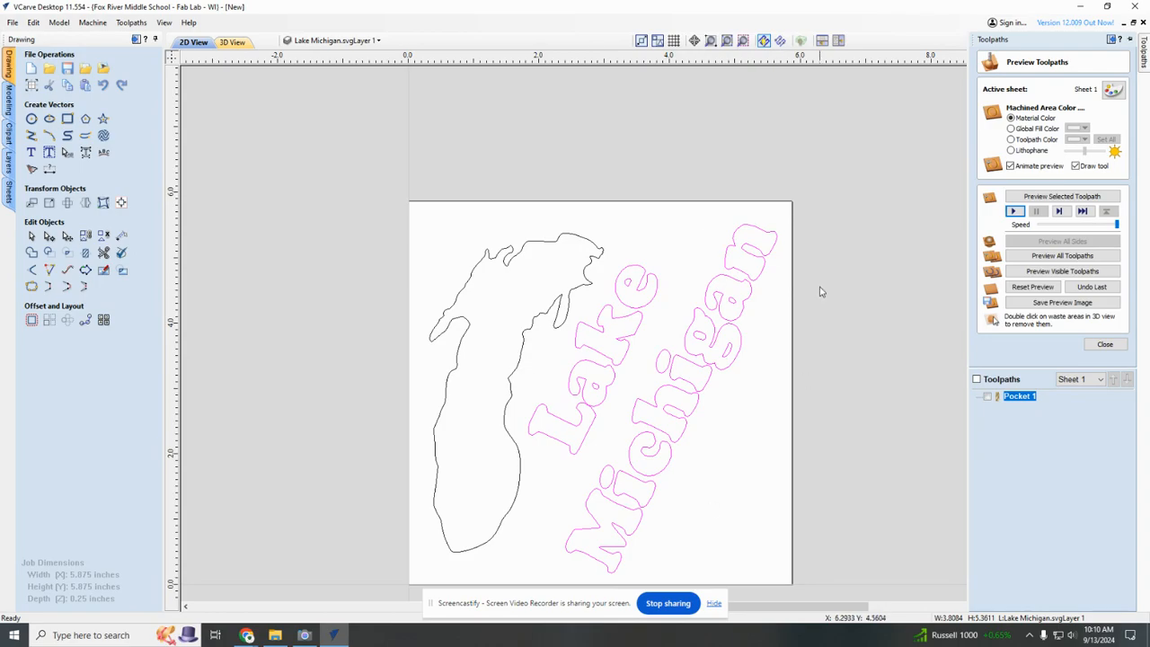
{"action": "left_click", "coordinate": [1104, 345]}
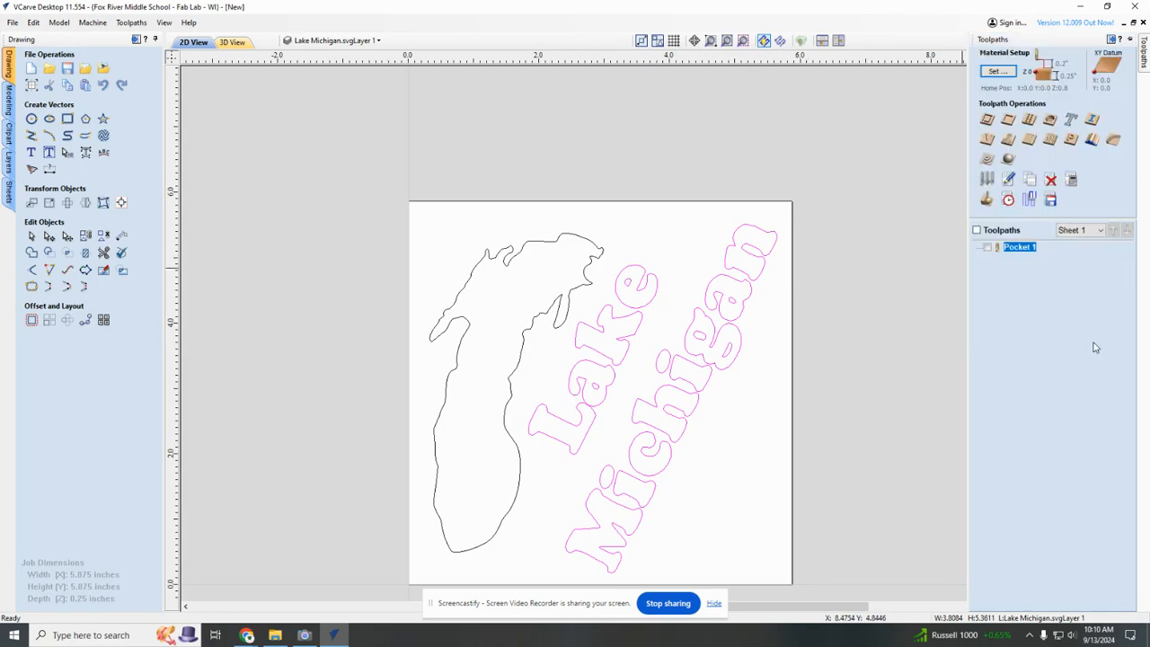
Calculate a 0.1-inch-deep outside 2D Profile toolpath for the restyled text with the 1.5 mm End Mill, and run its animated preview on reset material.
{"action": "left_click", "coordinate": [985, 120]}
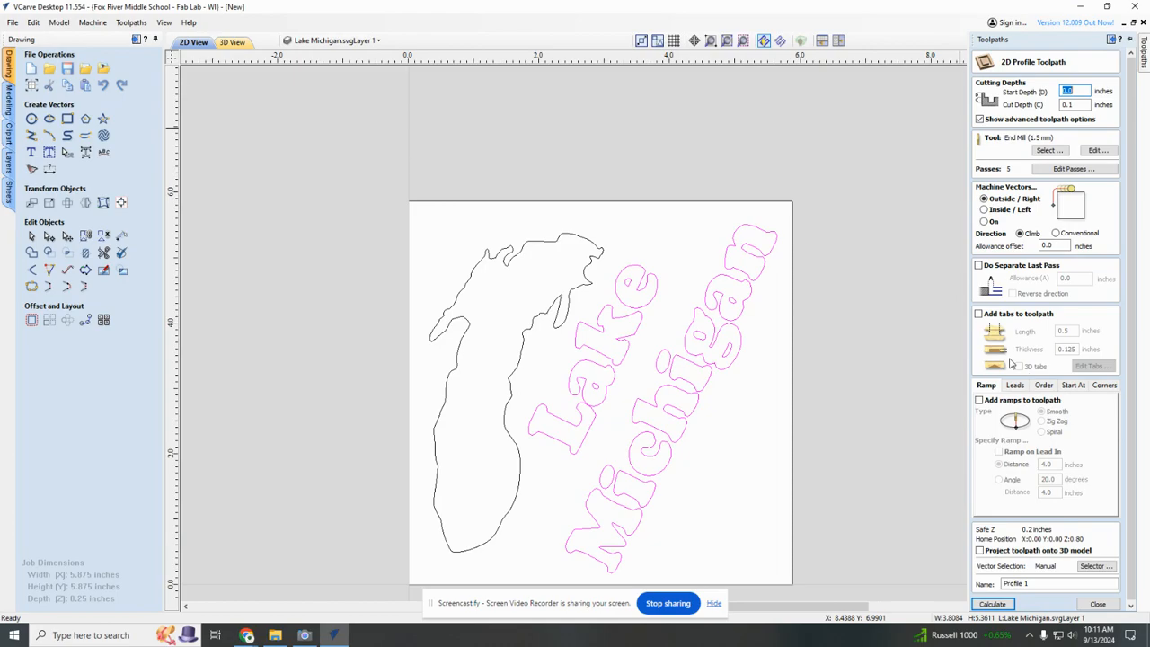
{"action": "left_click", "coordinate": [992, 604]}
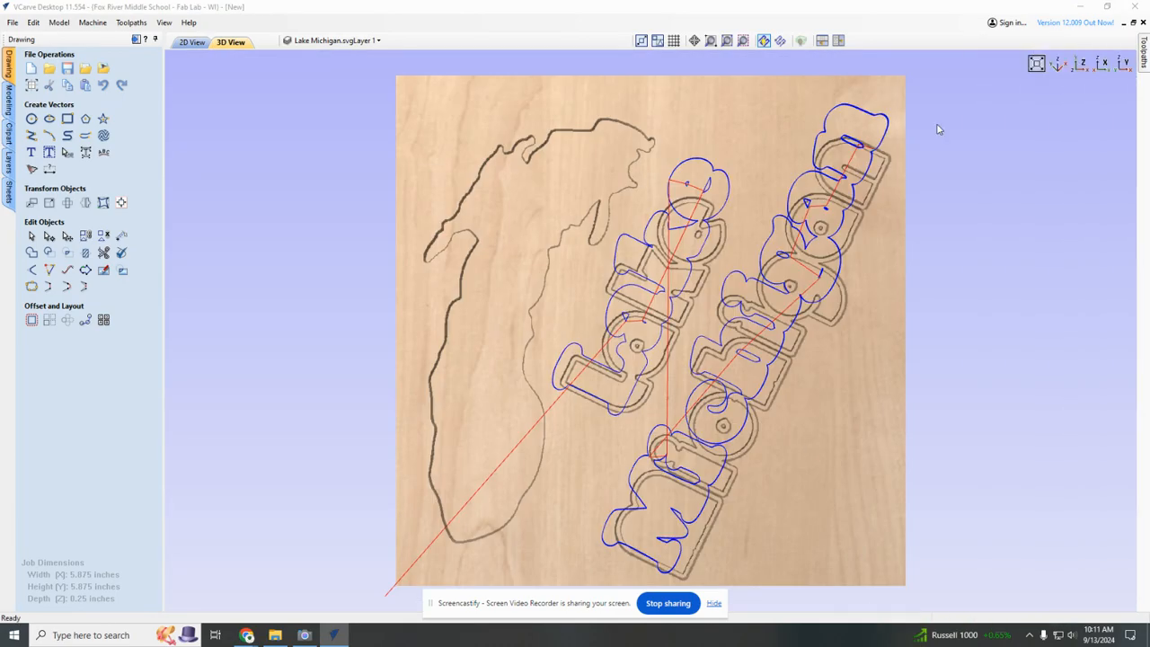
{"action": "mouse_move", "coordinate": [1146, 61]}
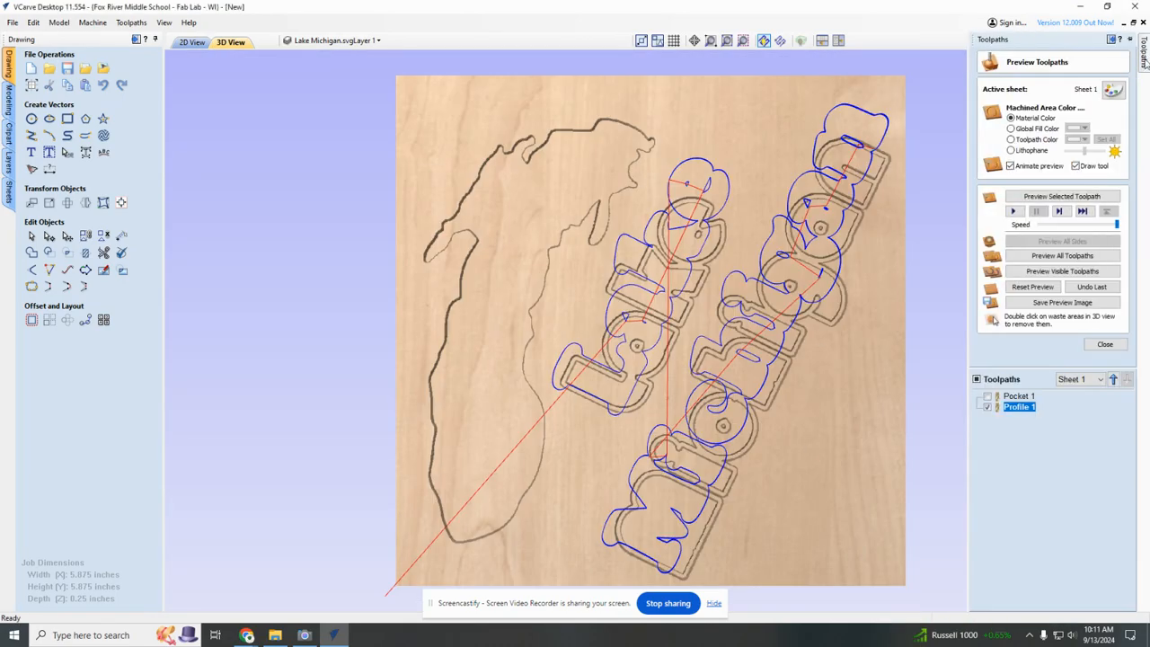
{"action": "left_click", "coordinate": [1032, 287]}
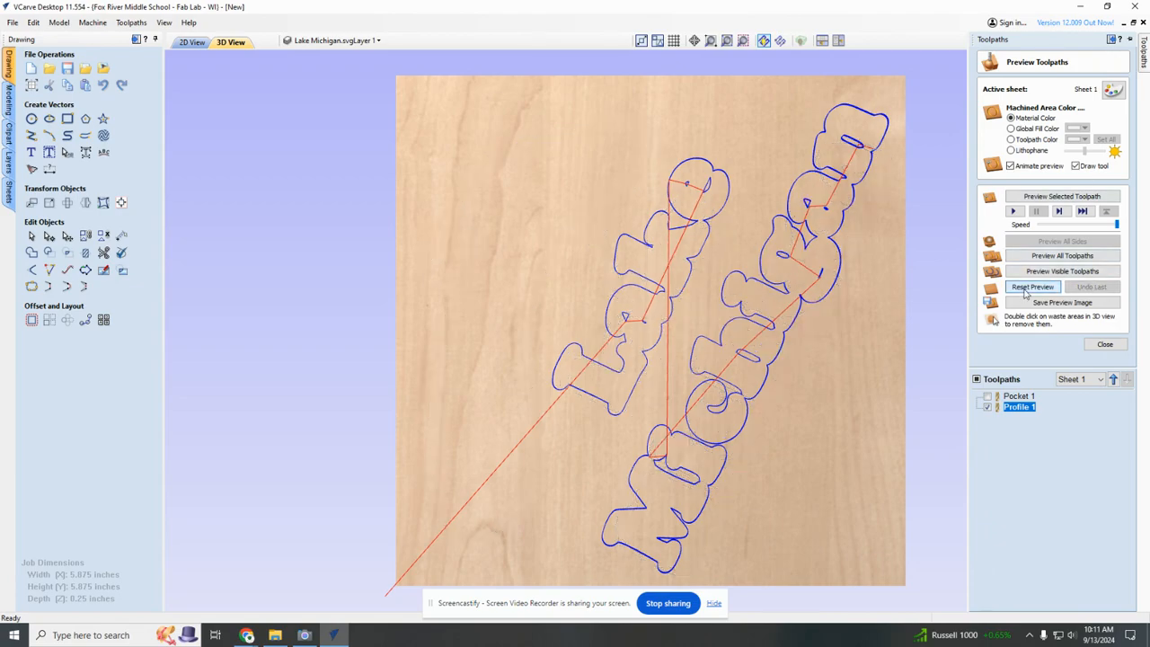
{"action": "left_click", "coordinate": [1014, 211]}
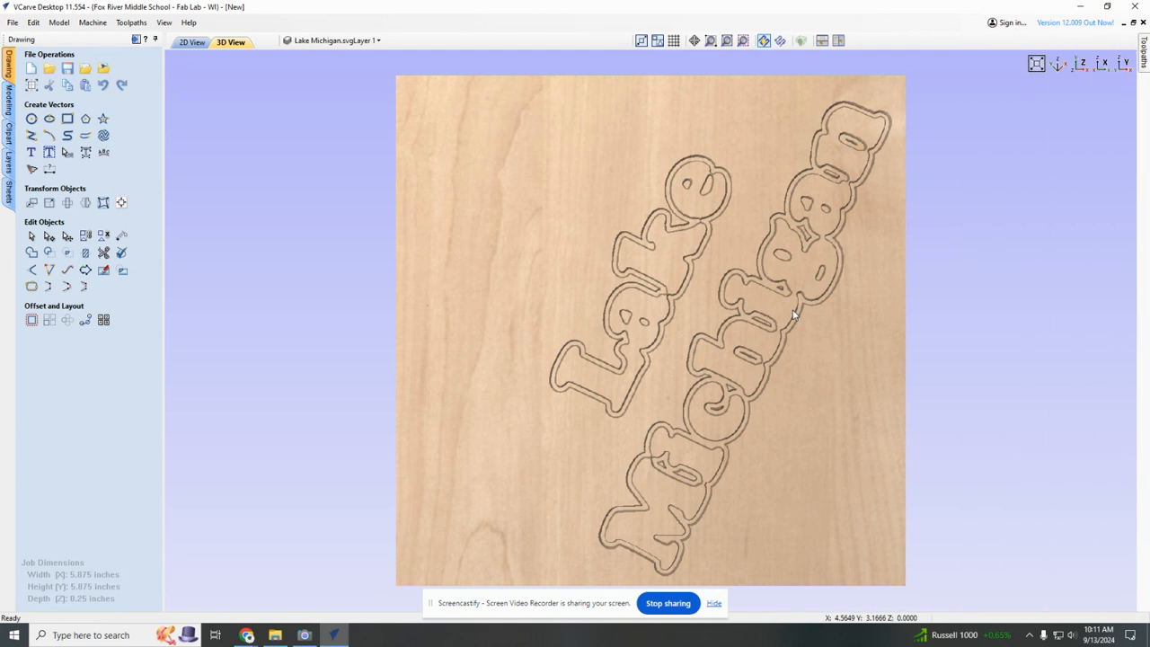
{"action": "mouse_move", "coordinate": [1145, 64]}
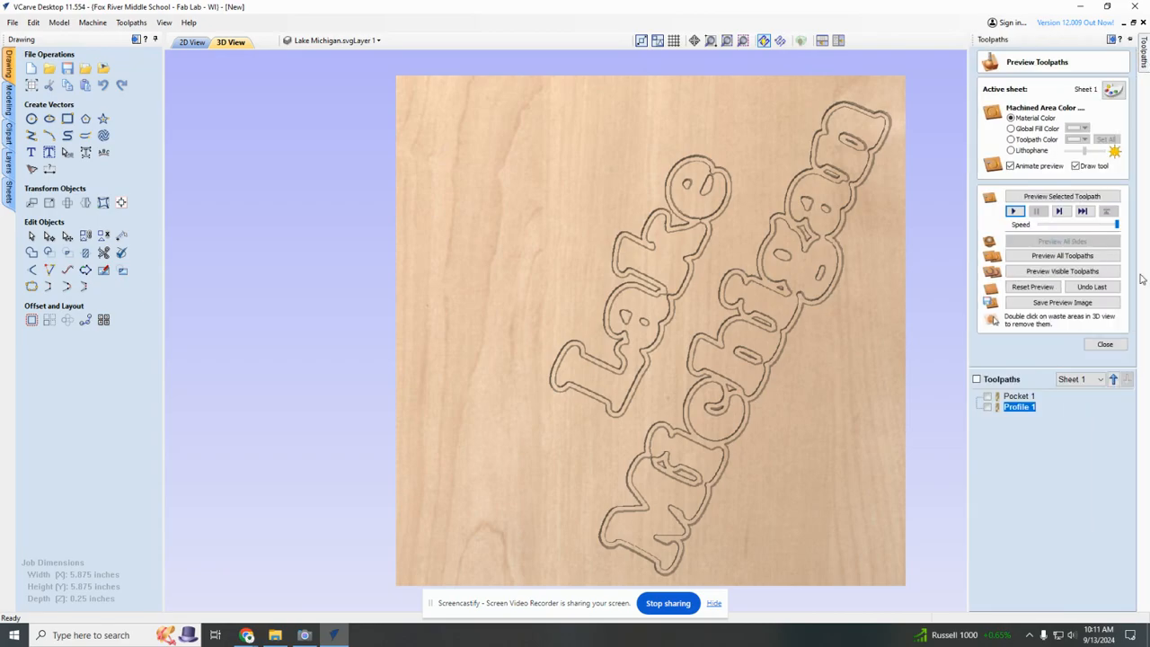
{"action": "left_click", "coordinate": [1105, 345]}
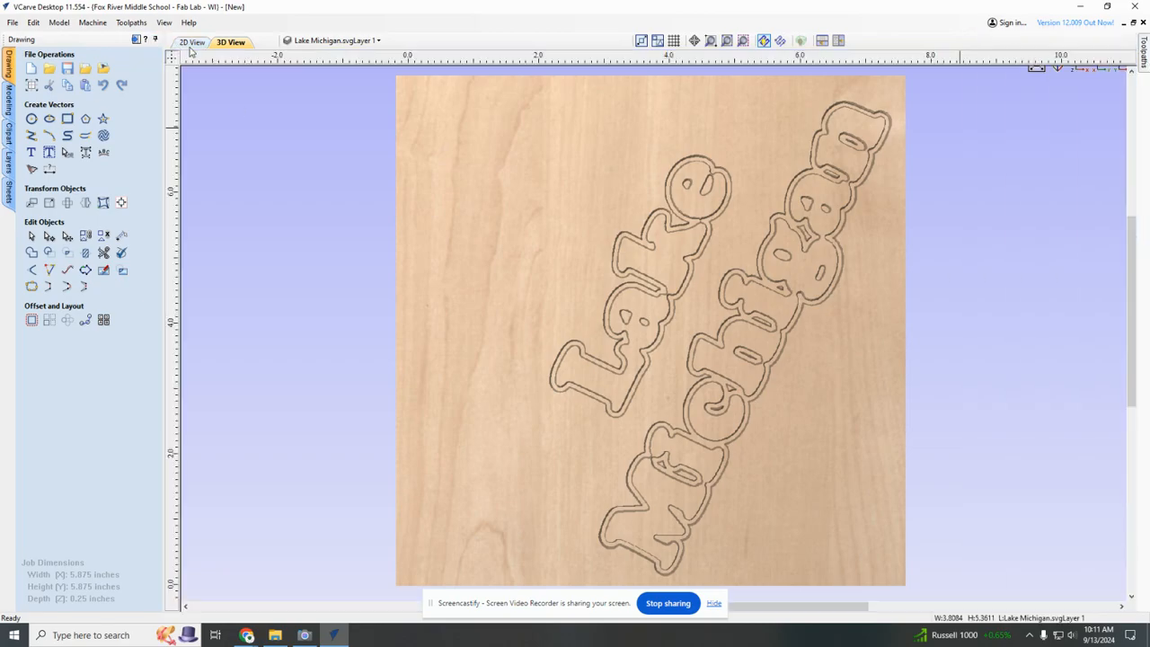
Return to the 2D drawing and calculate a 0.1-inch-deep pocket toolpath named Pocket 2 for the text, continuing despite possible vector overlaps.
{"action": "left_click", "coordinate": [192, 42]}
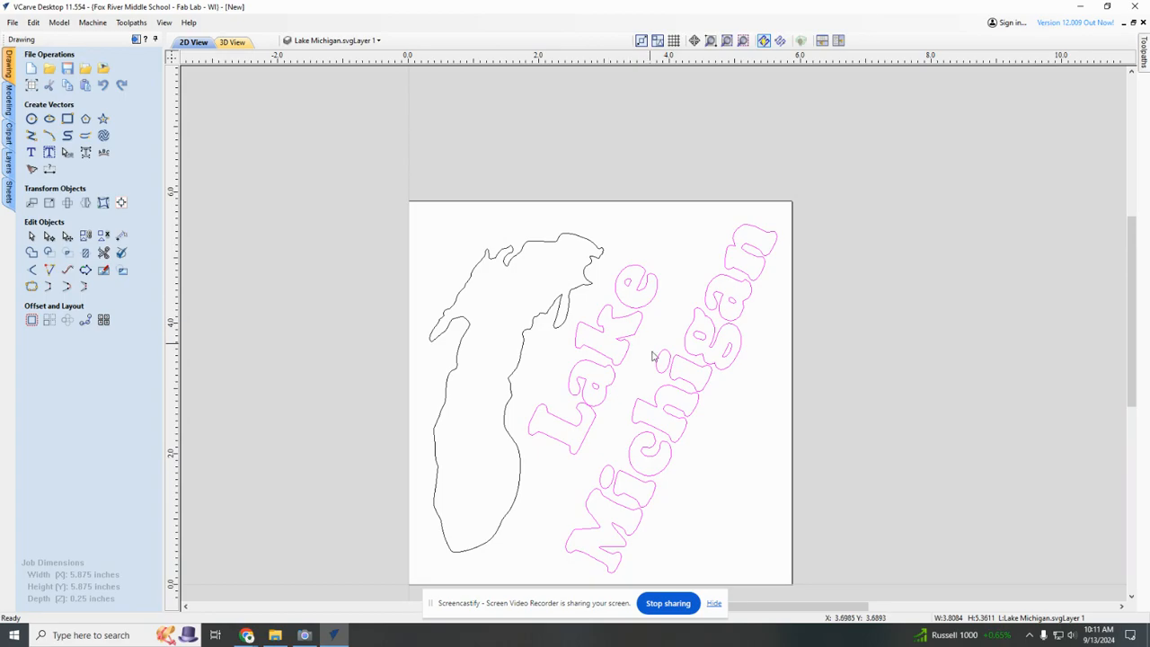
{"action": "mouse_move", "coordinate": [1145, 58]}
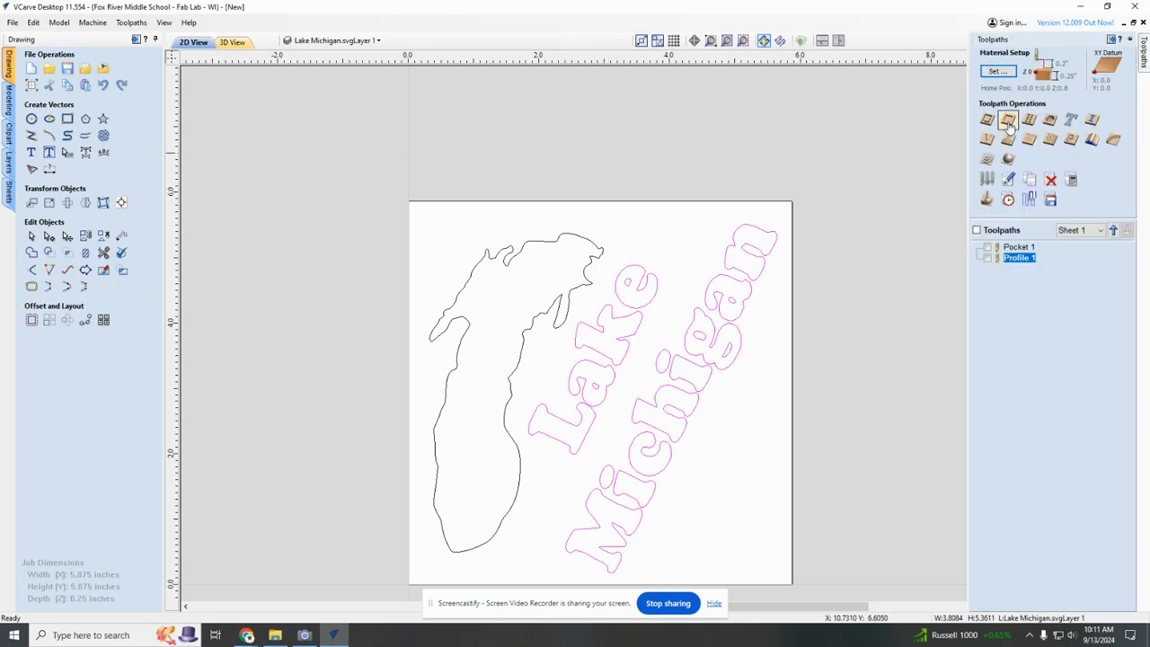
{"action": "left_click", "coordinate": [1008, 122]}
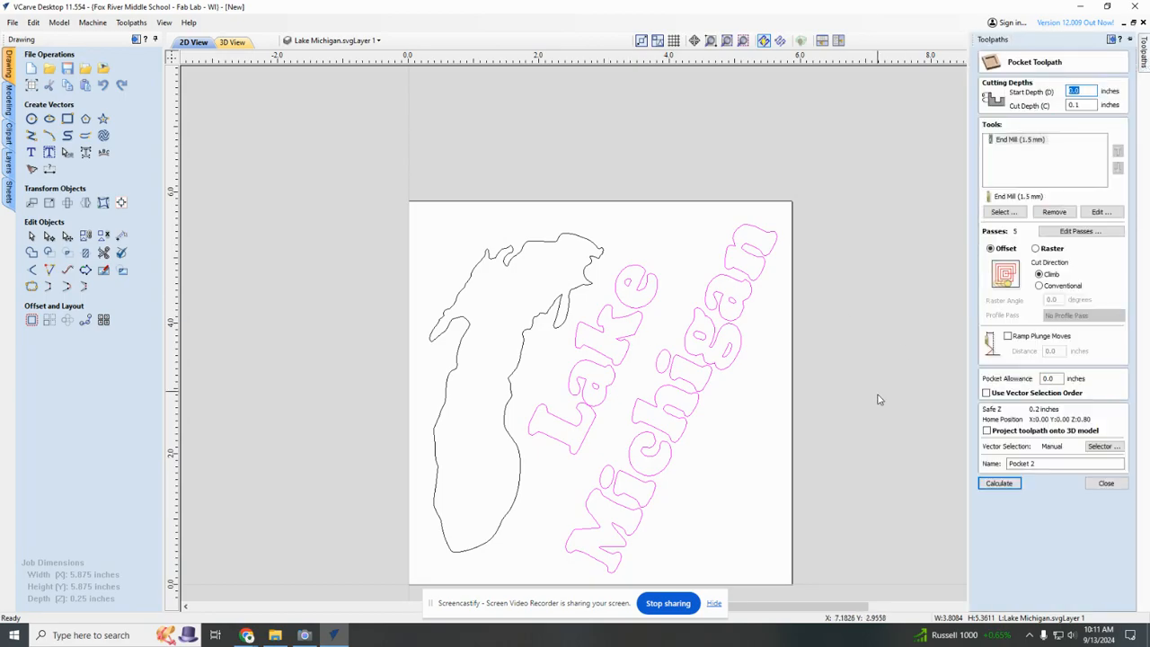
{"action": "left_click", "coordinate": [994, 485]}
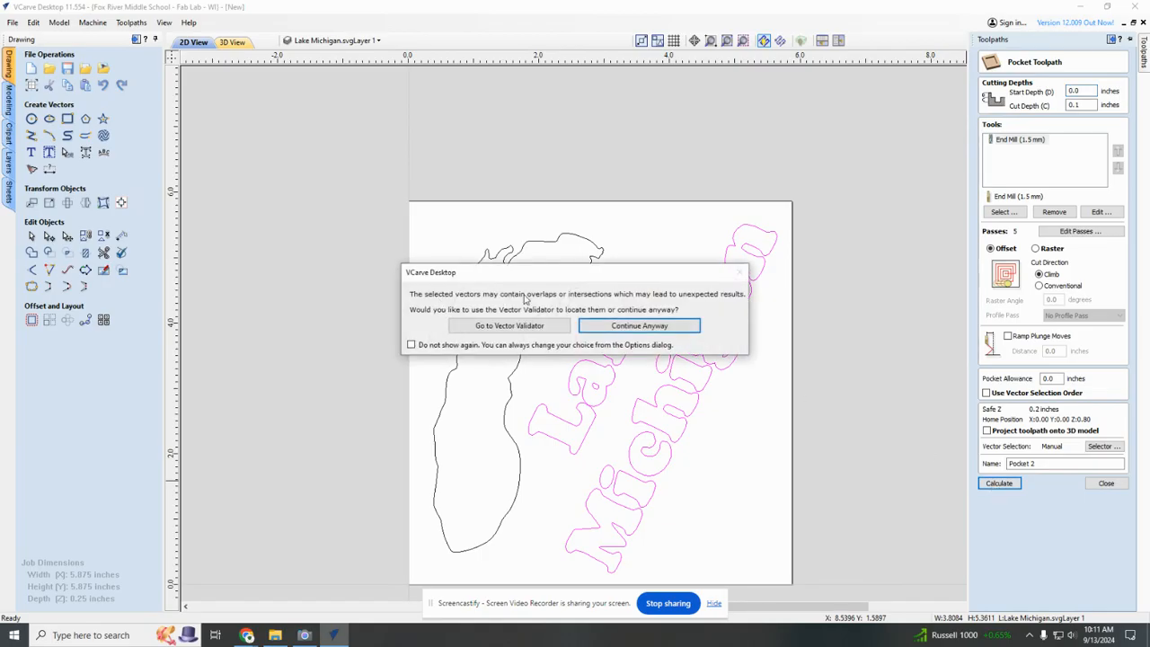
{"action": "left_click", "coordinate": [632, 329]}
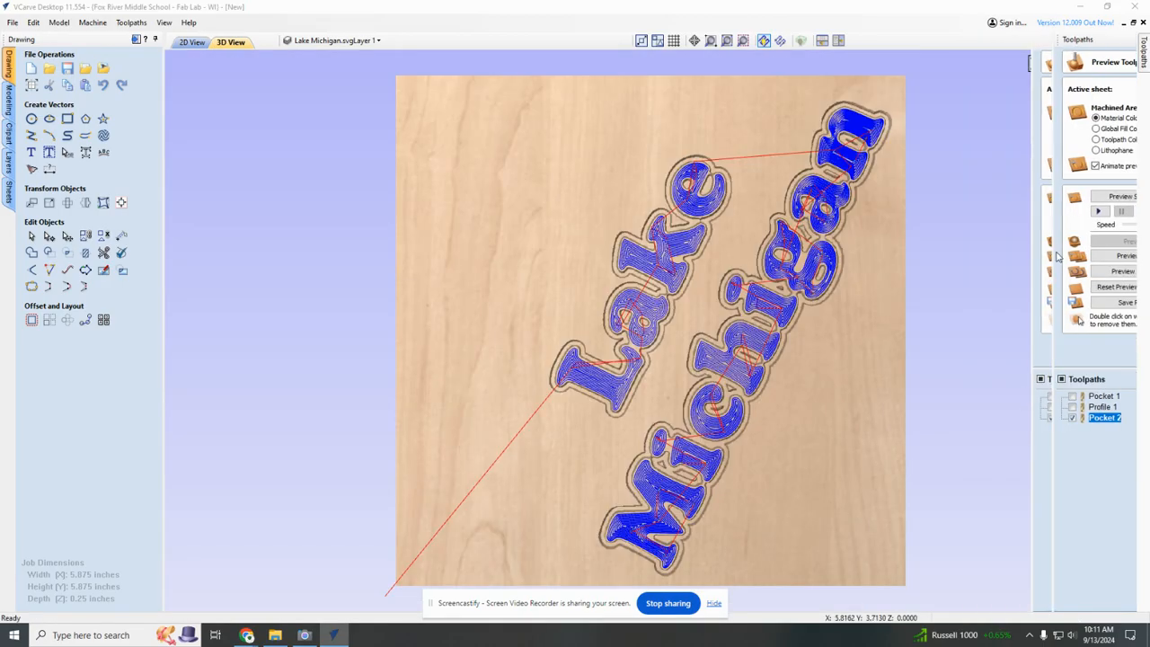
Reset the material preview and run the animated cutting preview of Pocket 2.
{"action": "mouse_move", "coordinate": [1145, 61]}
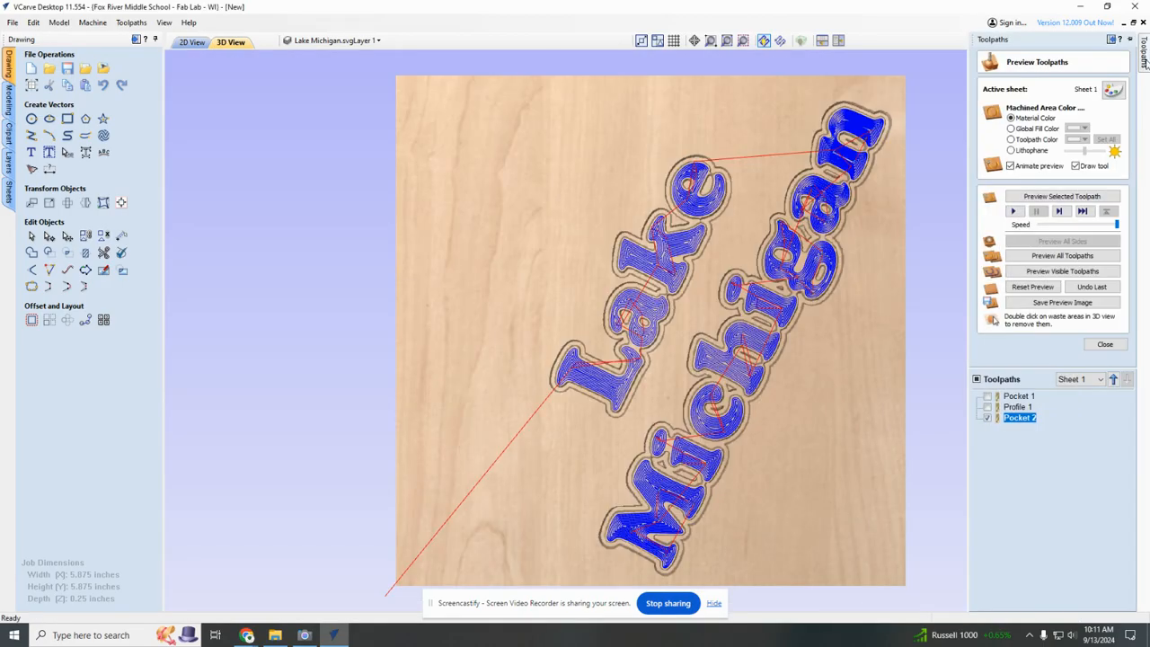
{"action": "left_click", "coordinate": [1032, 287]}
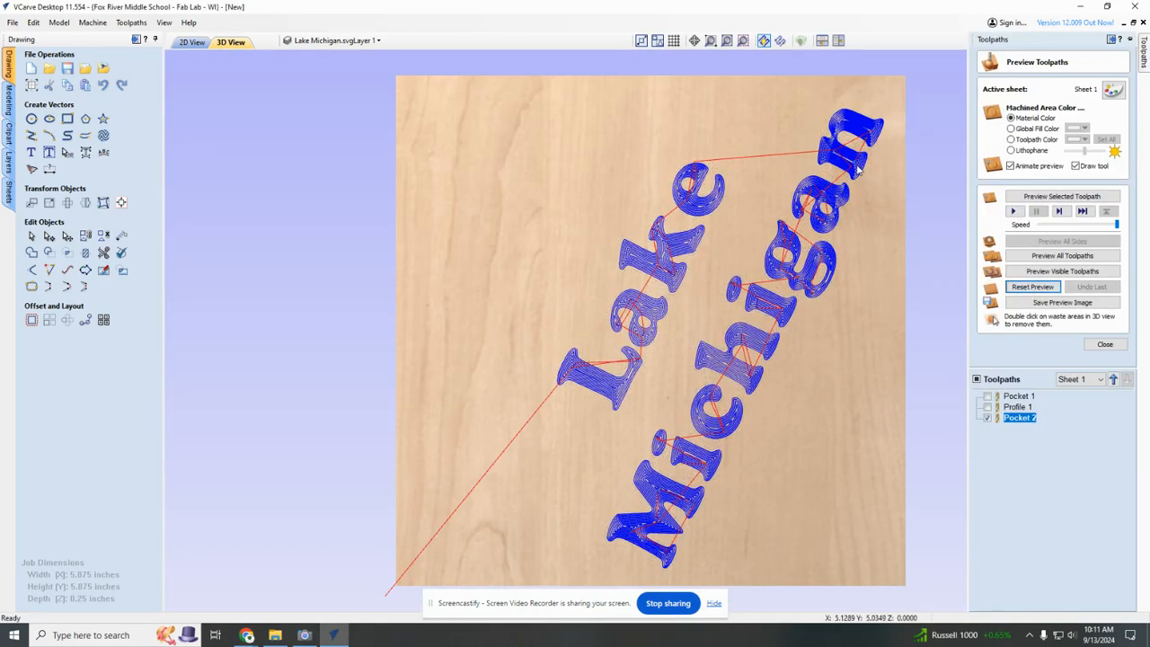
{"action": "left_click", "coordinate": [1014, 212]}
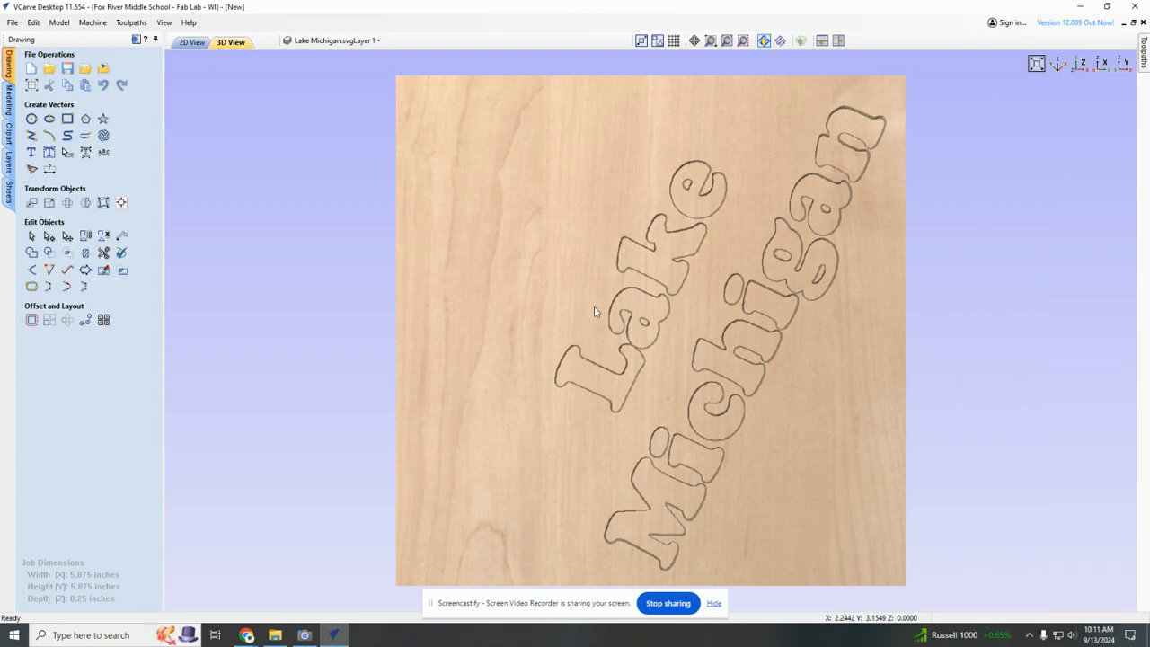
Delete the text's Profile 1 toolpath, keeping both pocket toolpaths, and leave the toolpath preview.
{"action": "mouse_move", "coordinate": [1144, 67]}
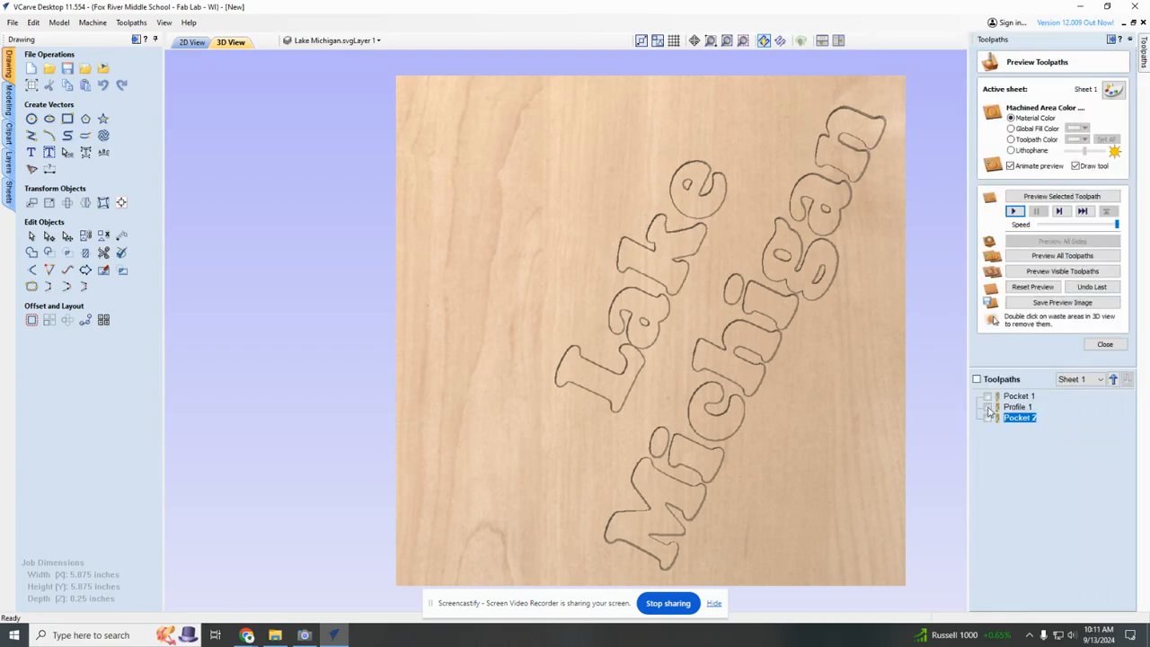
{"action": "left_click", "coordinate": [988, 409]}
{"action": "right_click", "coordinate": [1015, 407]}
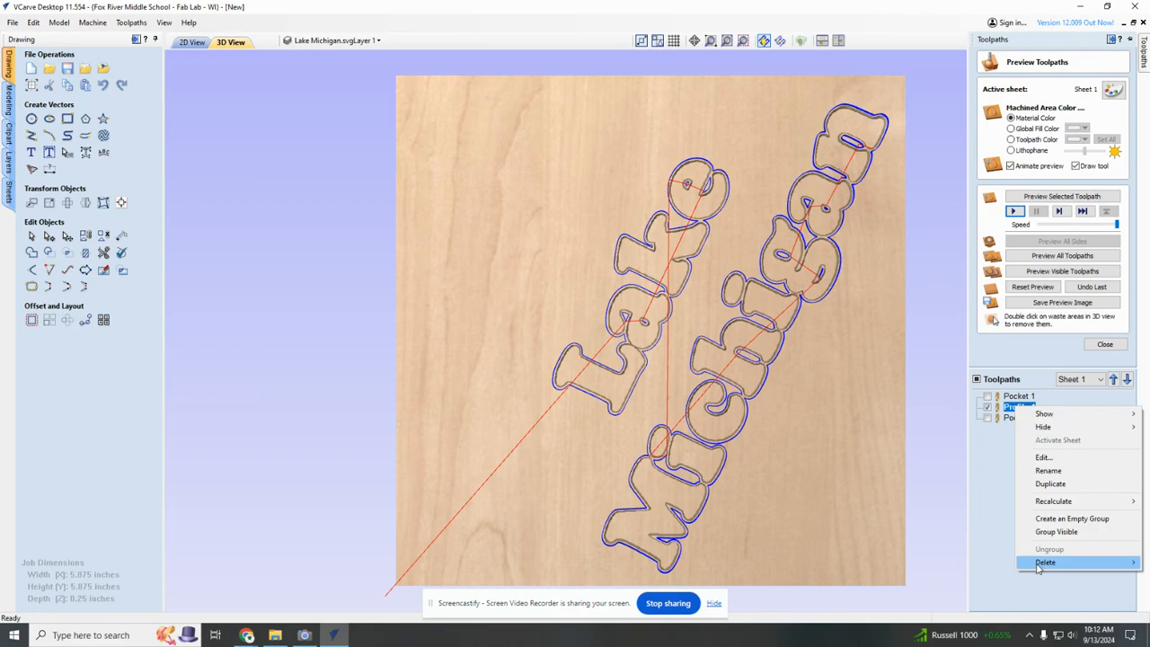
{"action": "mouse_move", "coordinate": [1039, 566]}
{"action": "left_click", "coordinate": [999, 566]}
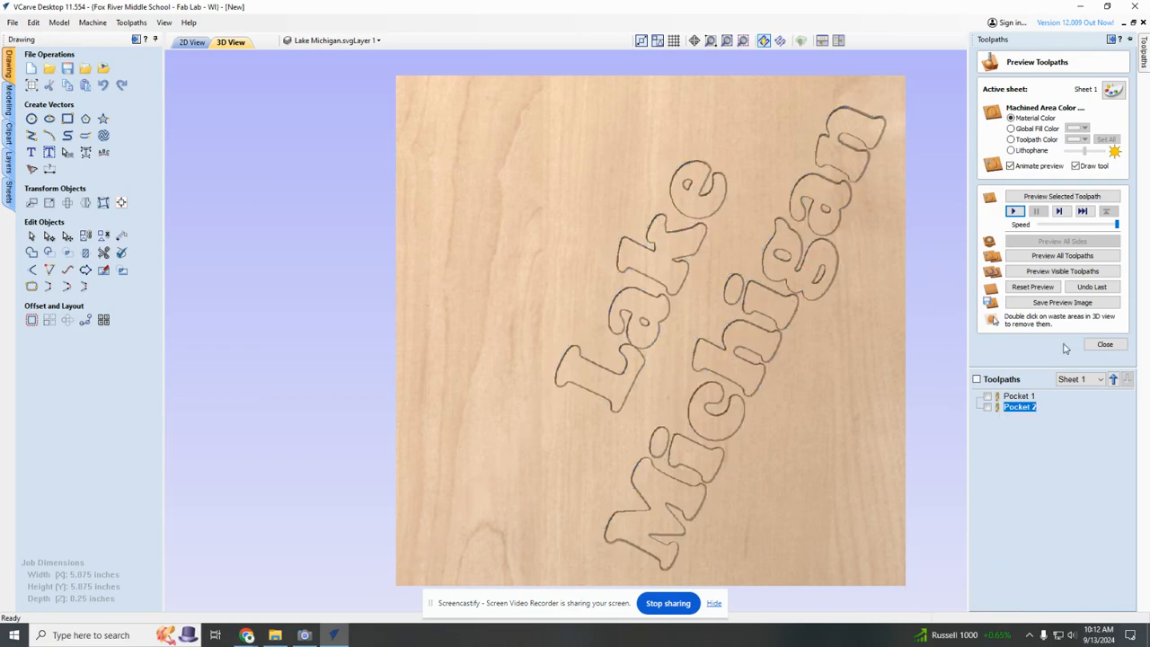
{"action": "left_click", "coordinate": [1103, 345]}
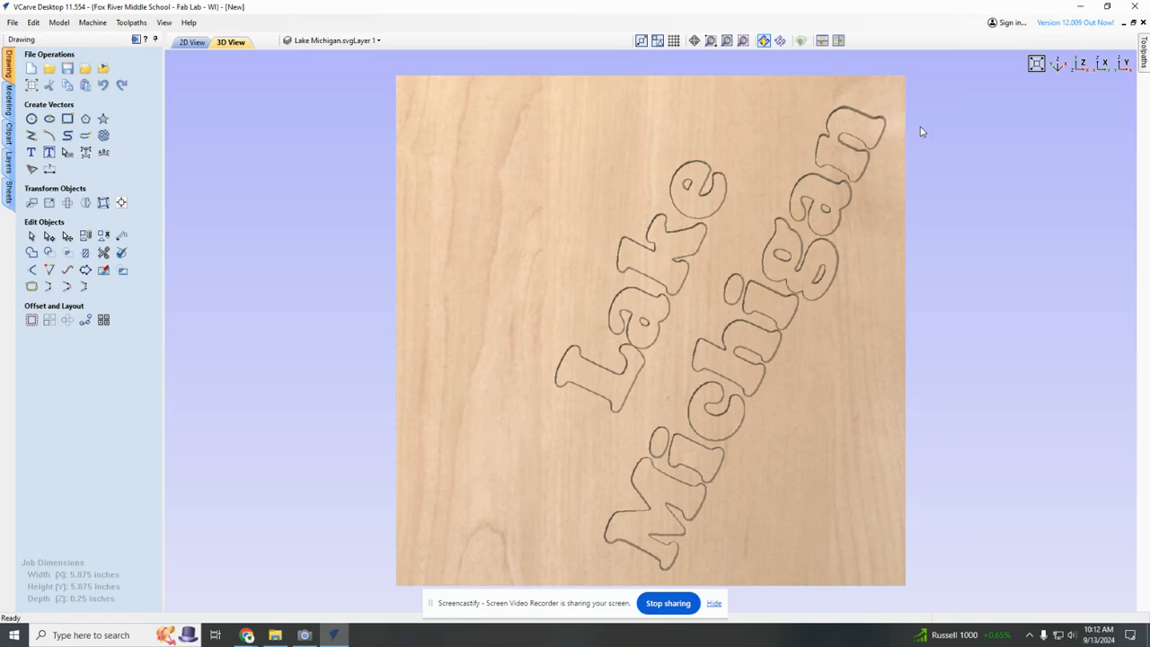
Make both pocket toolpaths visible in the 2D drawing and start saving them to one file with the CNCShark-USB Arcs (inch) (*.tap) post-processor.
{"action": "left_click", "coordinate": [191, 43]}
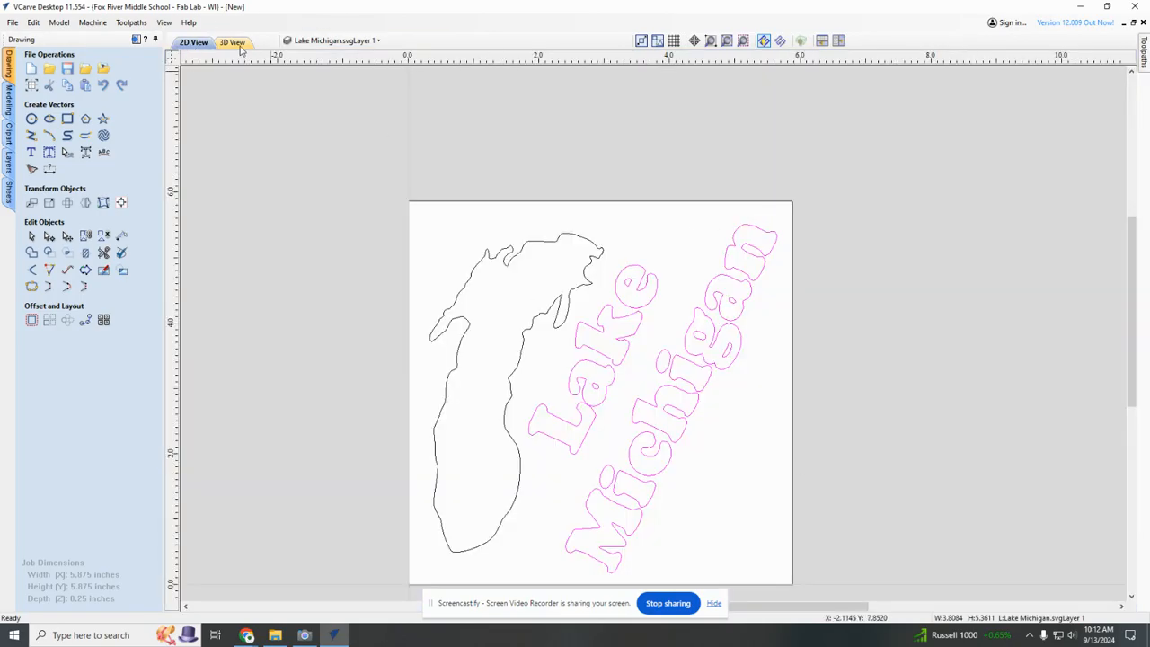
{"action": "mouse_move", "coordinate": [1145, 65]}
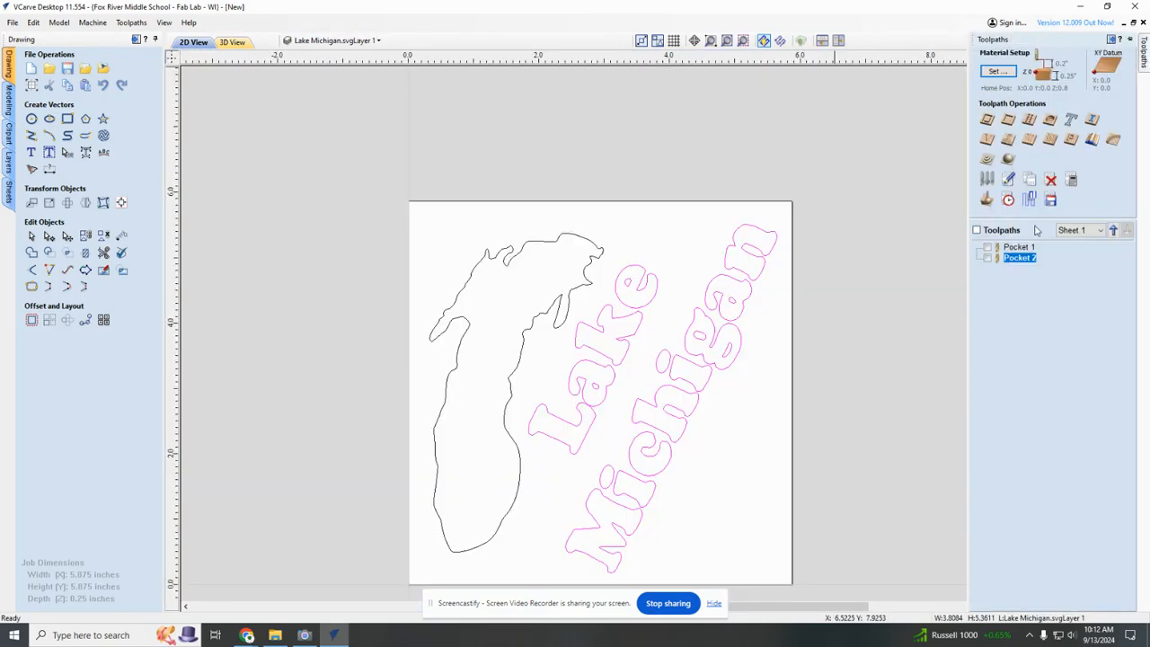
{"action": "left_click", "coordinate": [977, 230]}
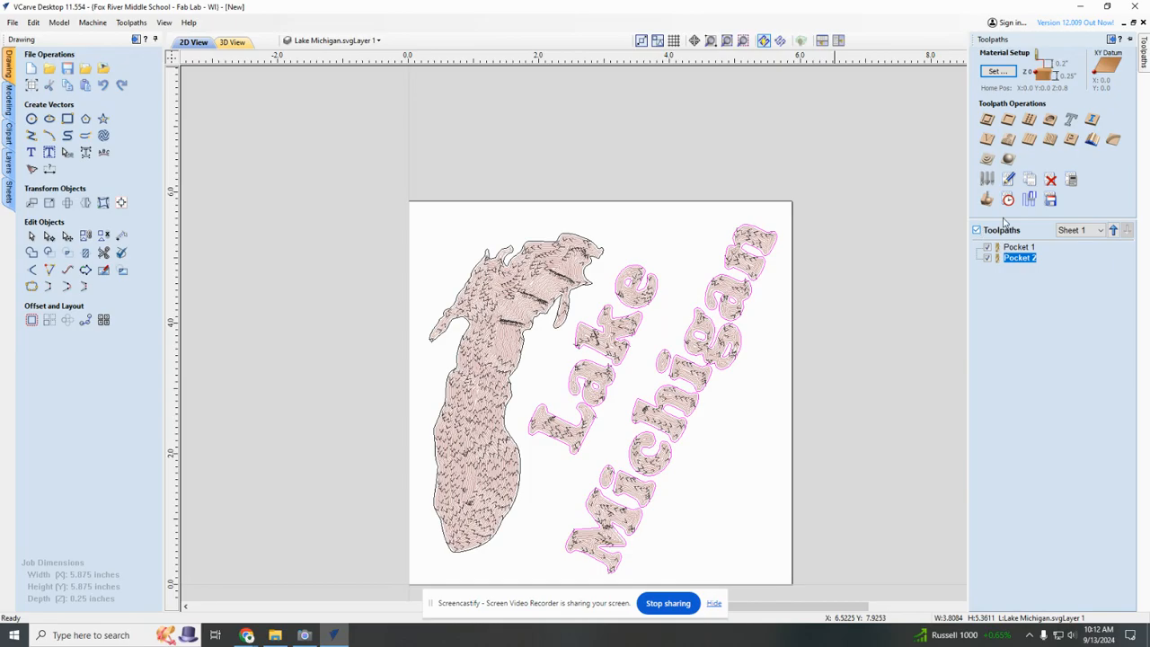
{"action": "left_click", "coordinate": [1050, 201]}
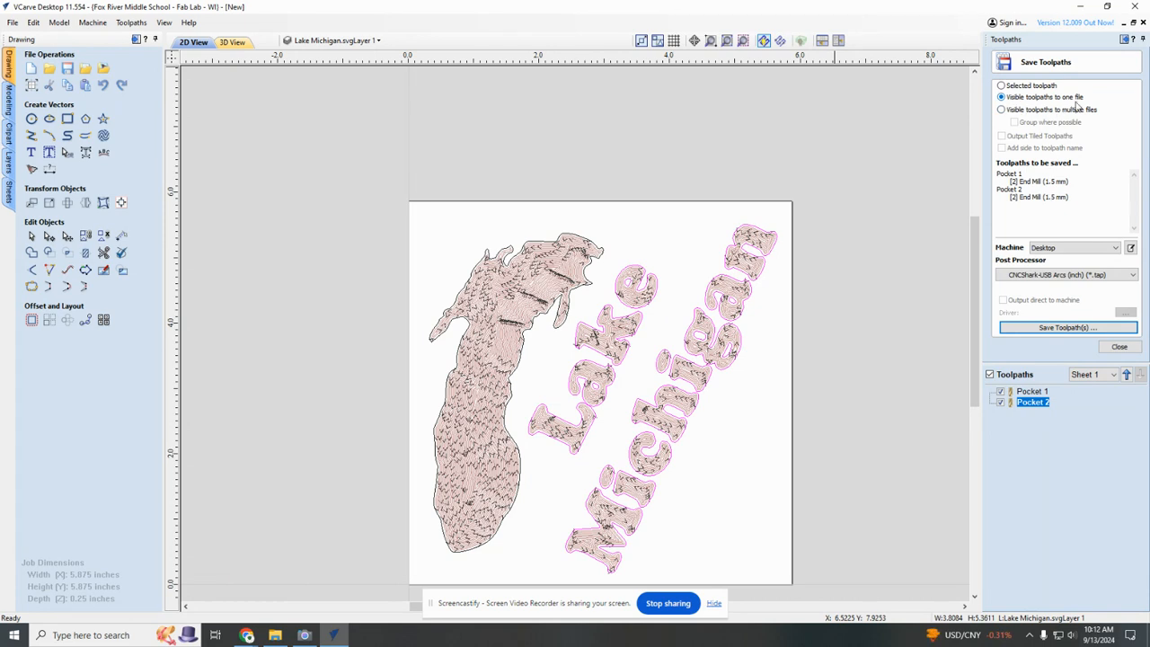
{"action": "left_click", "coordinate": [1115, 276]}
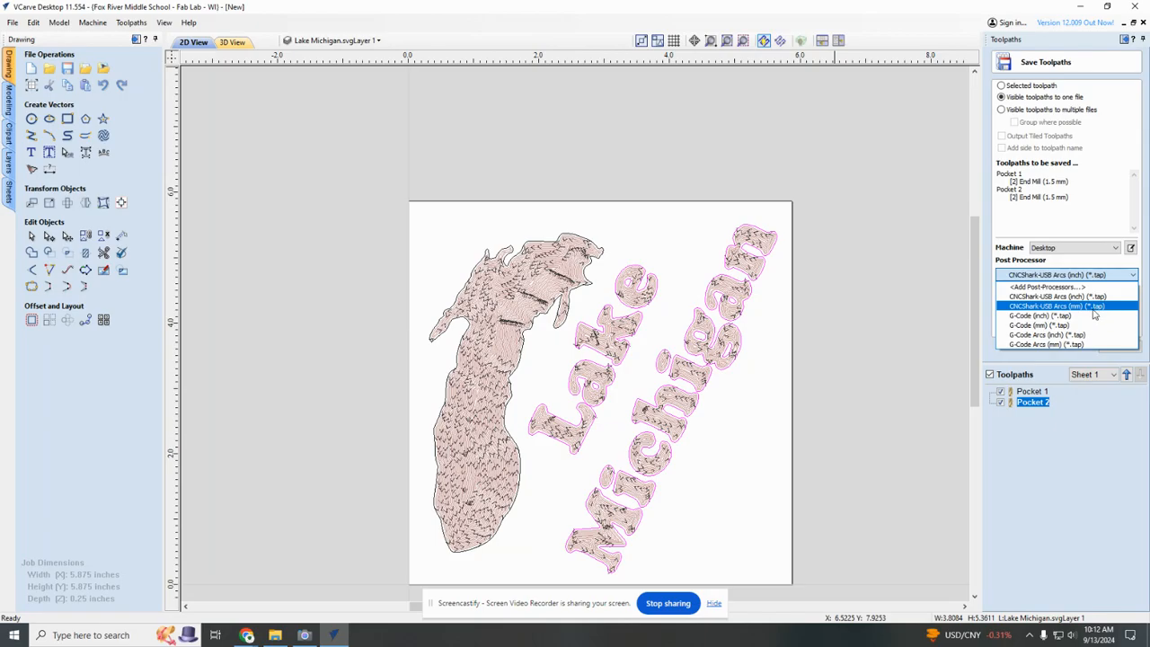
{"action": "left_click", "coordinate": [920, 230]}
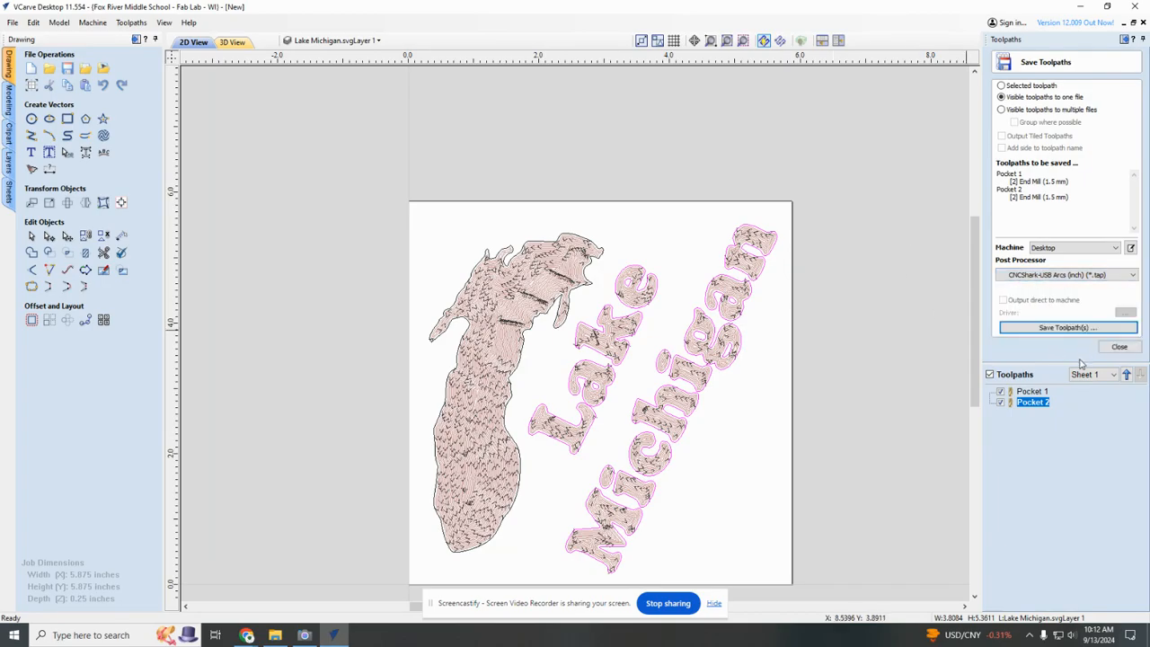